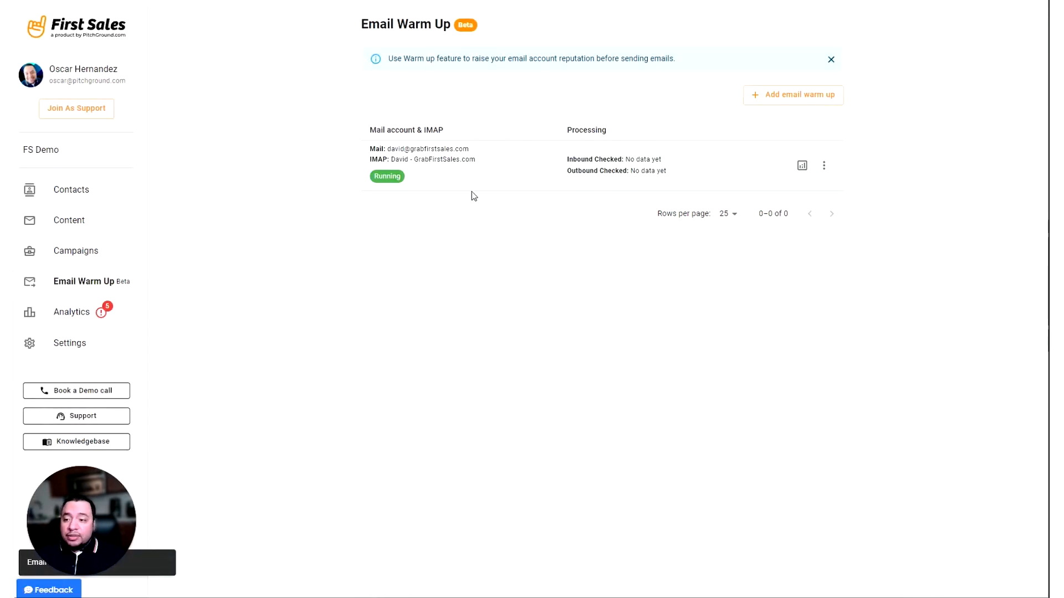
- Review the warm-up analytics of the running mail account, covering the last 7 days
{"action": "left_click", "coordinate": [802, 165]}
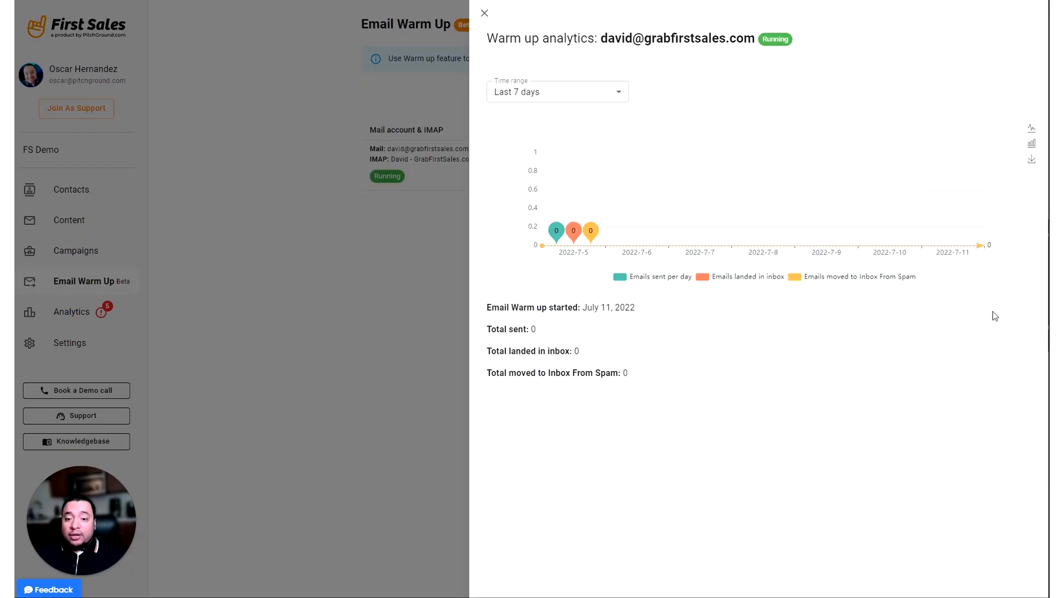
{"action": "left_click", "coordinate": [344, 290]}
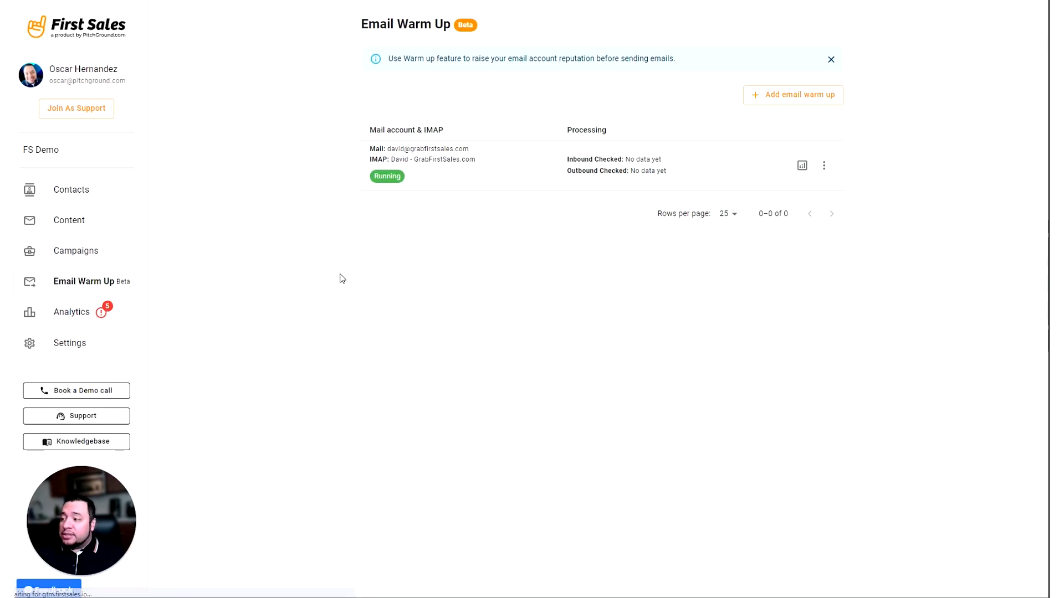
- Start adding contacts in the Contacts section by loading the Demo-Users-FS CSV file for import
{"action": "left_click", "coordinate": [61, 195]}
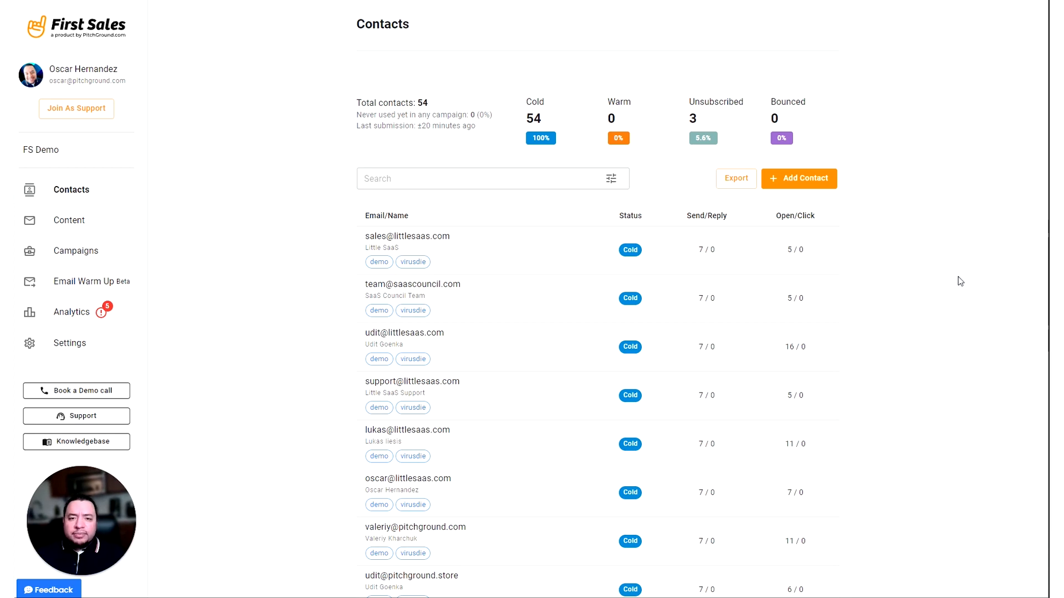
{"action": "left_click", "coordinate": [799, 177]}
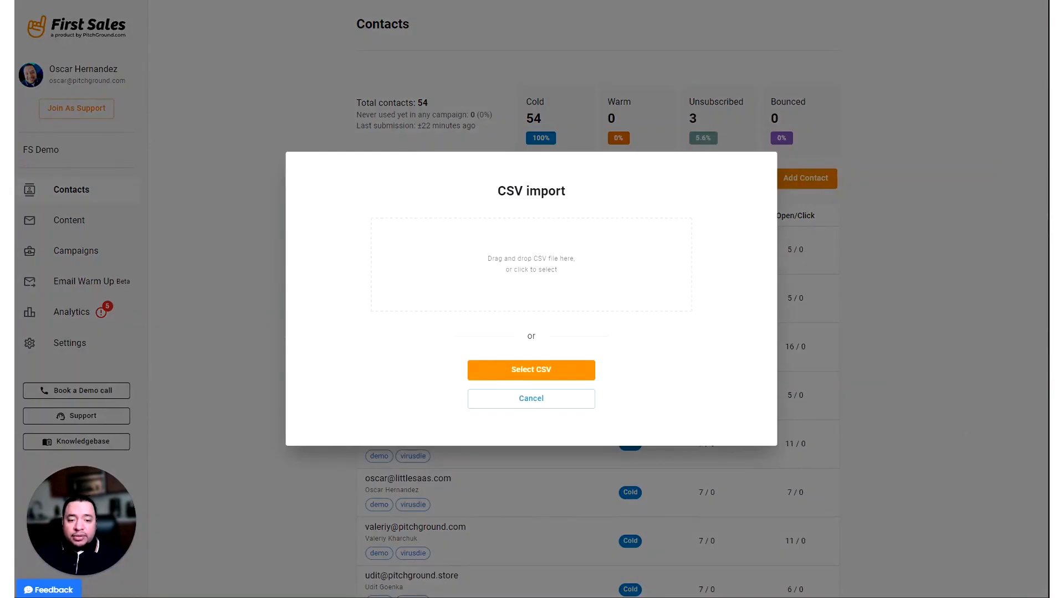
{"action": "left_click_drag", "start_coordinate": [1005, 345], "coordinate": [482, 271]}
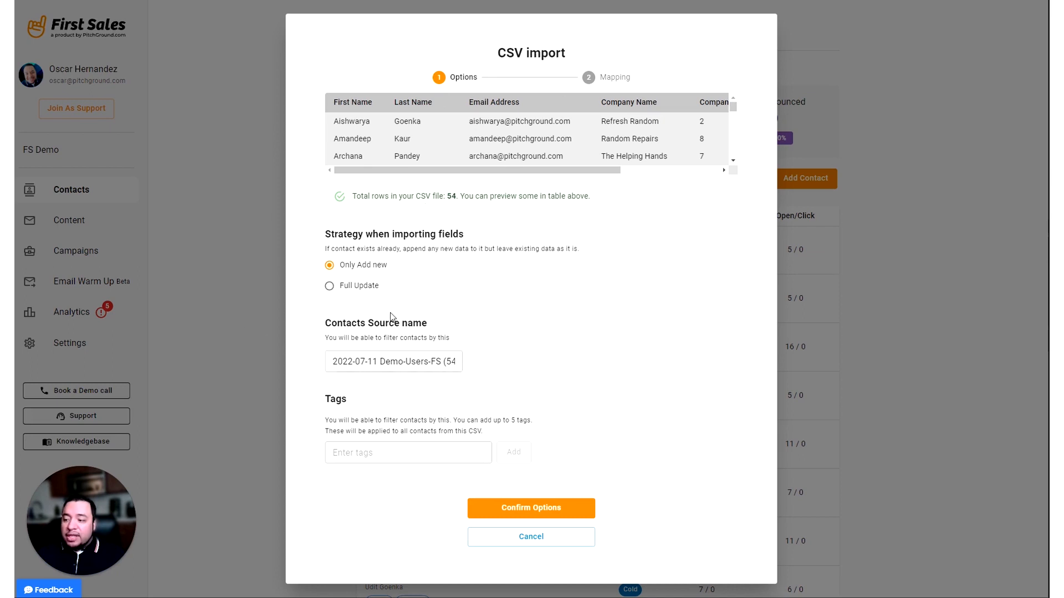
- Add the tag "demo" to the contacts in the CSV import and confirm the import options
{"action": "left_click", "coordinate": [408, 453]}
{"action": "type", "text": "demo"}
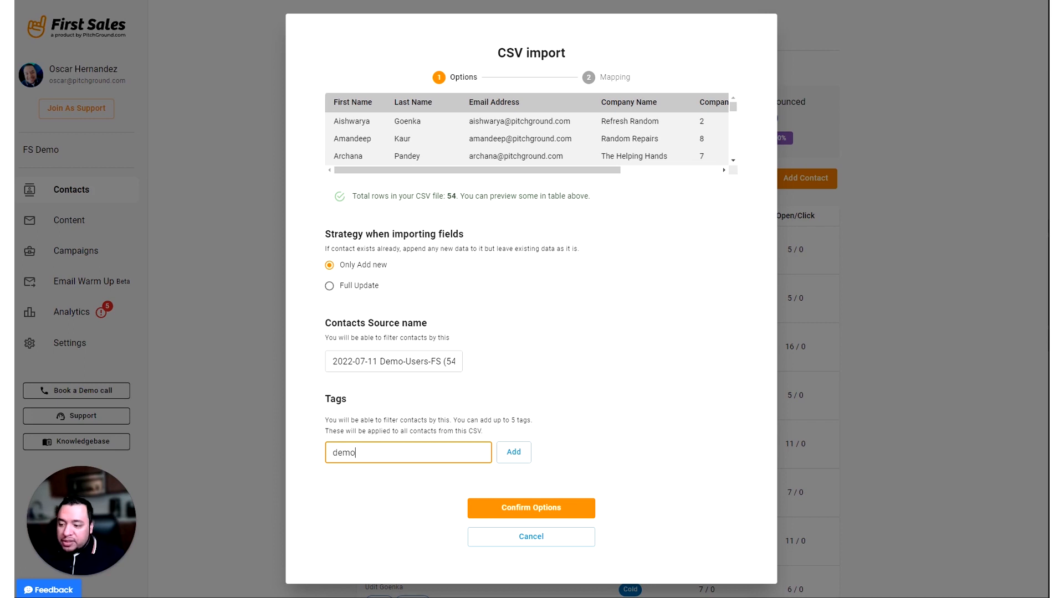
{"action": "left_click", "coordinate": [521, 453]}
{"action": "left_click", "coordinate": [509, 542]}
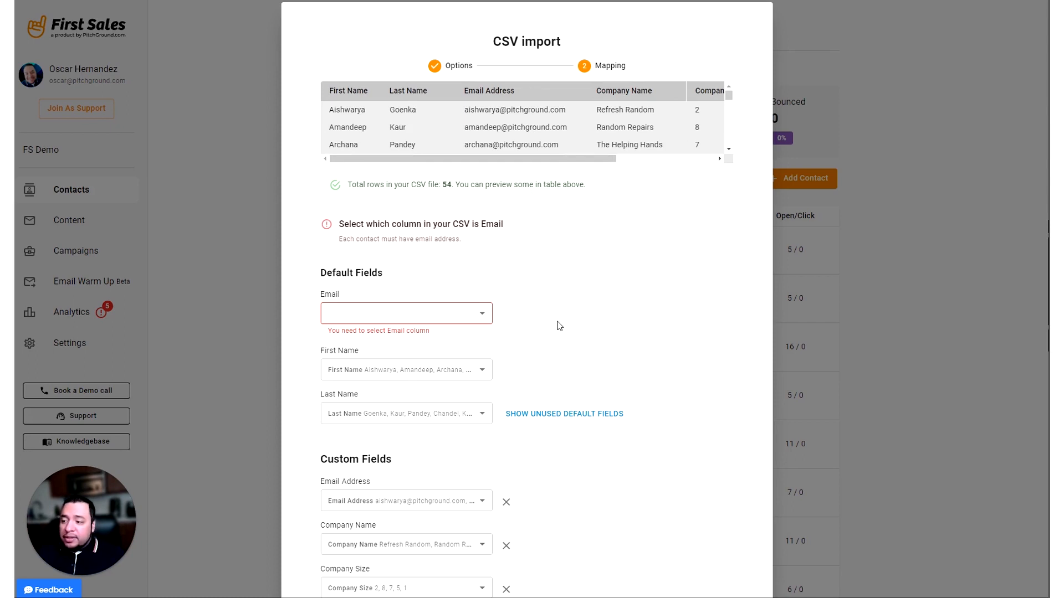
- Map the default Email field to the CSV's Email Address column
{"action": "scroll", "coordinate": [561, 327], "scroll_direction": "down", "scroll_amount": 2}
{"action": "scroll", "coordinate": [563, 330], "scroll_direction": "up", "scroll_amount": 2}
{"action": "scroll", "coordinate": [466, 339], "scroll_direction": "down", "scroll_amount": 2}
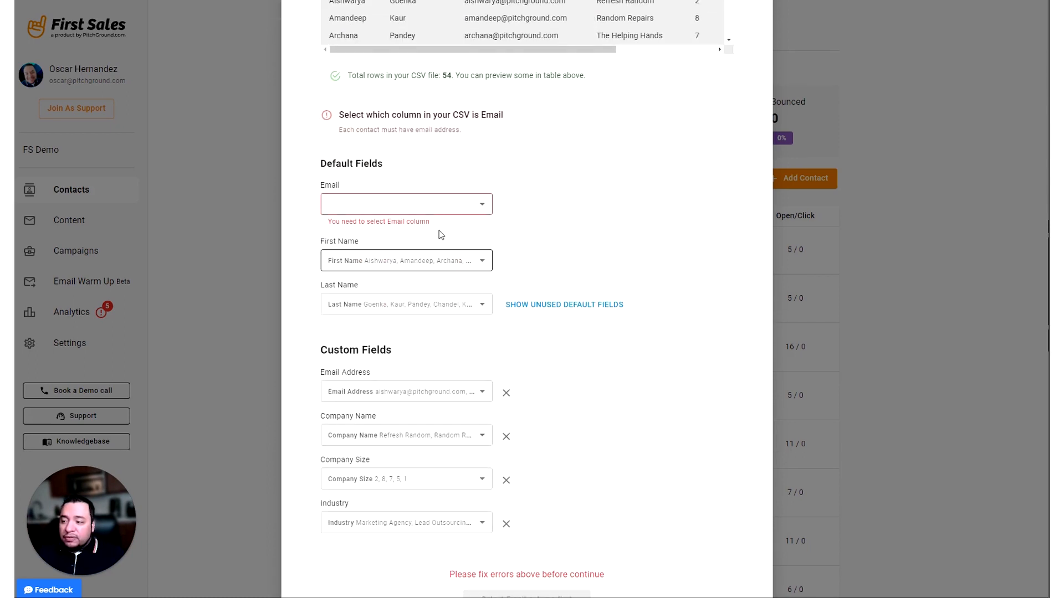
{"action": "left_click", "coordinate": [457, 208]}
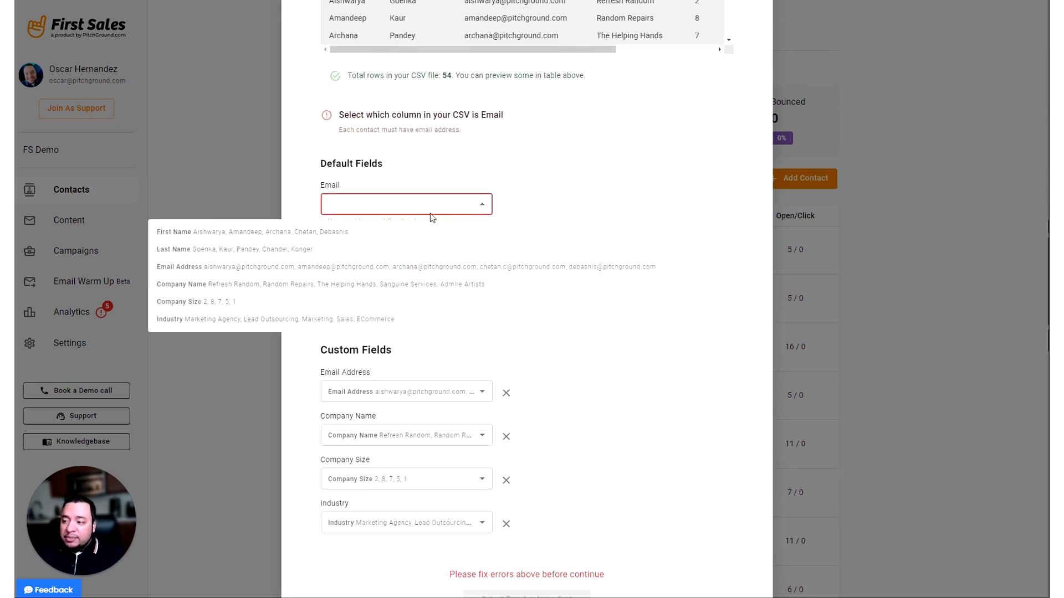
{"action": "left_click", "coordinate": [310, 270]}
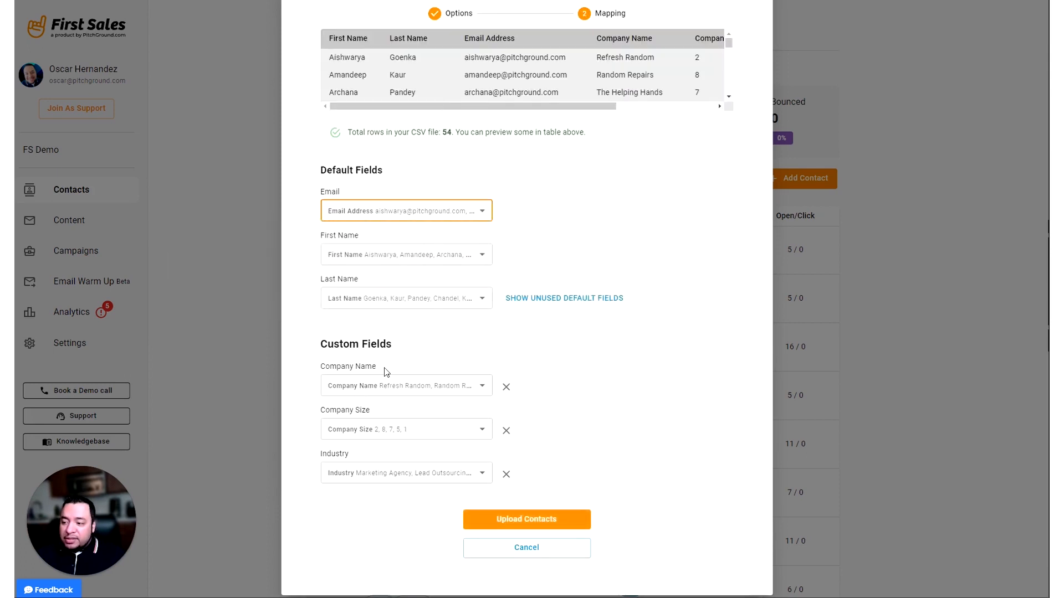
- Check the default and custom field mapping against the CSV preview and upload the contacts, completing the import
{"action": "scroll", "coordinate": [663, 373], "scroll_direction": "up", "scroll_amount": 1}
{"action": "scroll", "coordinate": [668, 350], "scroll_direction": "down", "scroll_amount": 1}
{"action": "scroll", "coordinate": [657, 10], "scroll_direction": "up", "scroll_amount": 1}
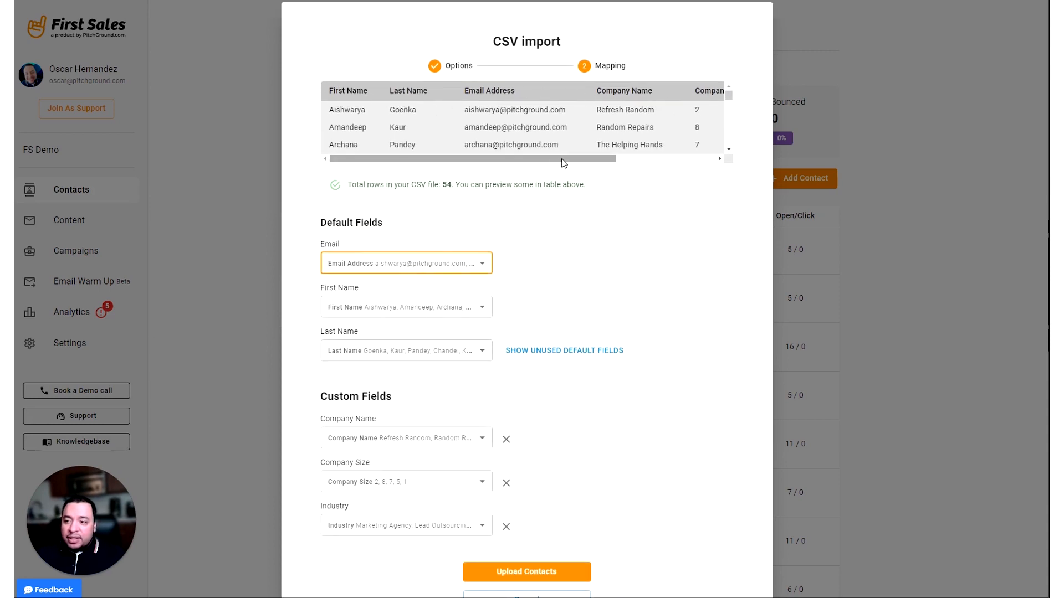
{"action": "left_click_drag", "start_coordinate": [560, 159], "coordinate": [606, 164]}
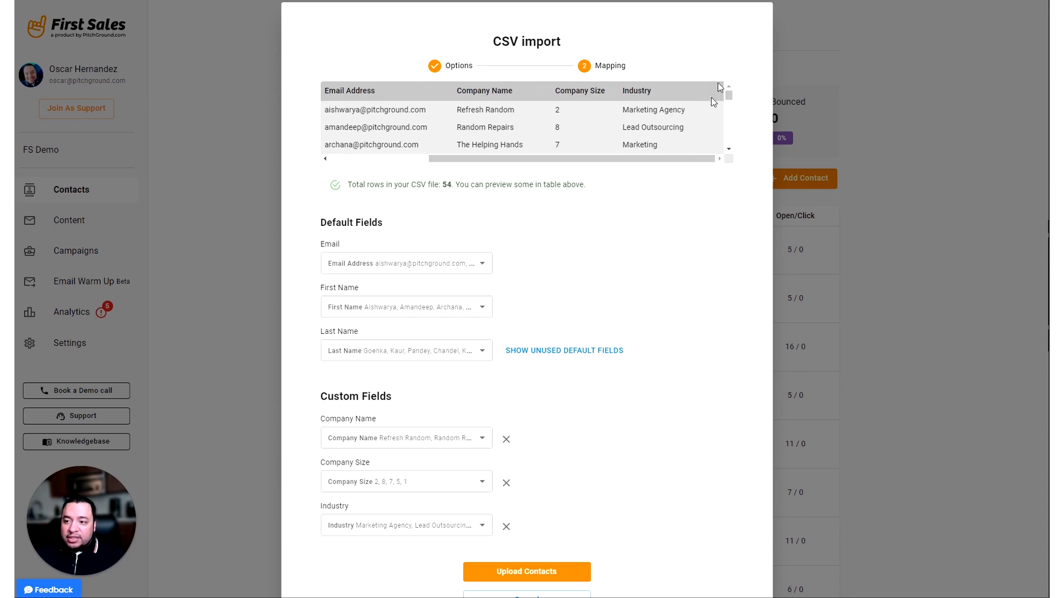
{"action": "scroll", "coordinate": [545, 404], "scroll_direction": "down", "scroll_amount": 1}
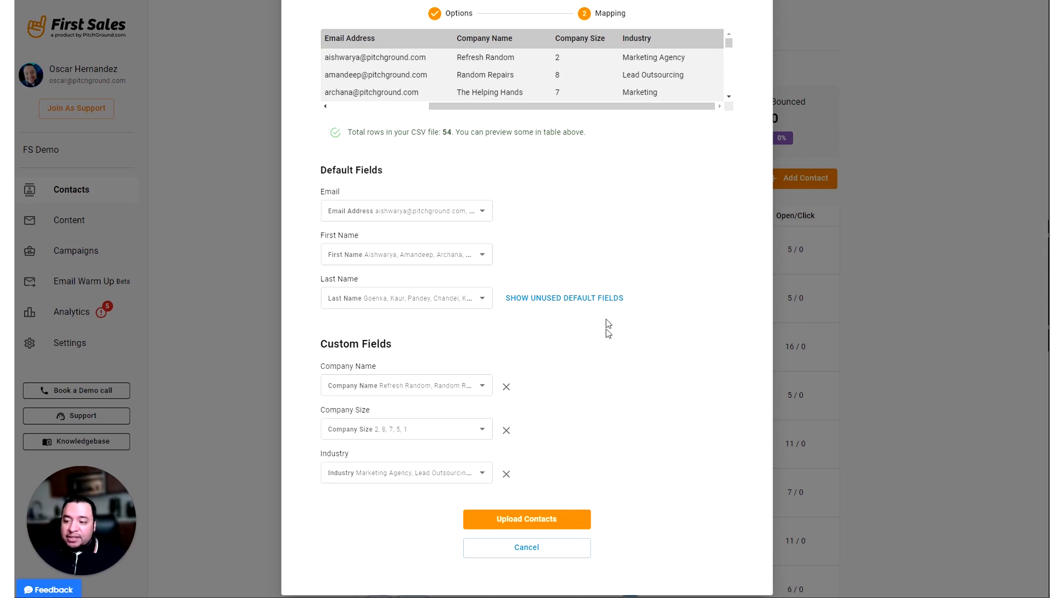
{"action": "scroll", "coordinate": [608, 325], "scroll_direction": "up", "scroll_amount": 1}
{"action": "scroll", "coordinate": [562, 325], "scroll_direction": "down", "scroll_amount": 1}
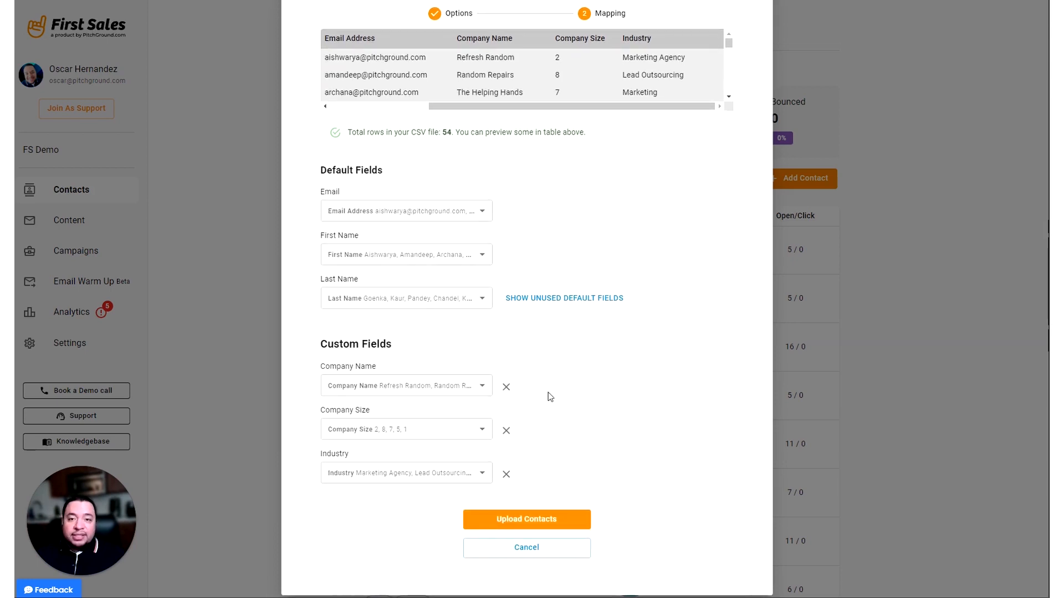
{"action": "left_click", "coordinate": [526, 521]}
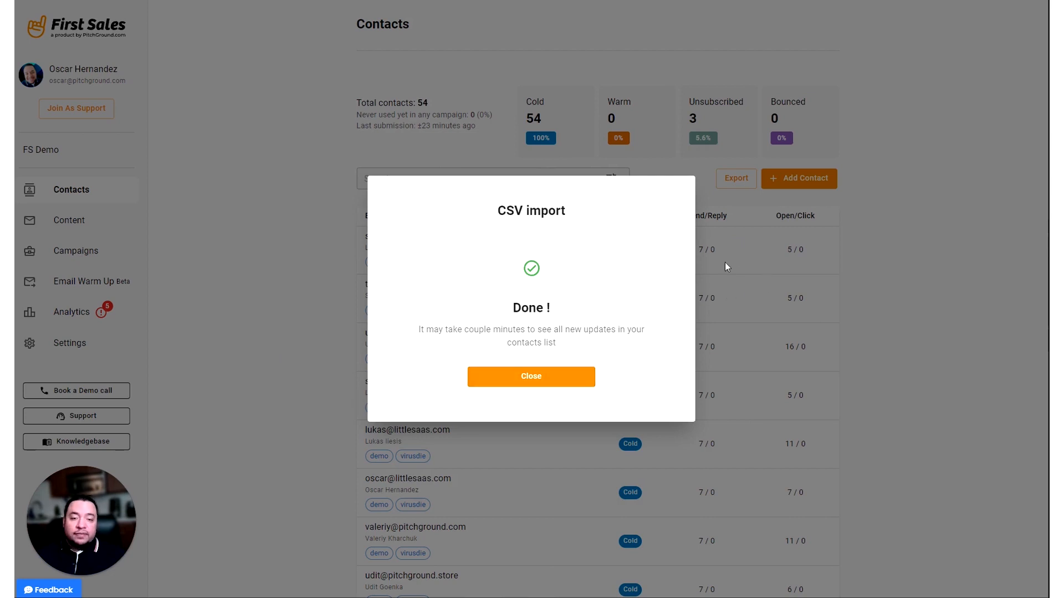
{"action": "left_click", "coordinate": [548, 376]}
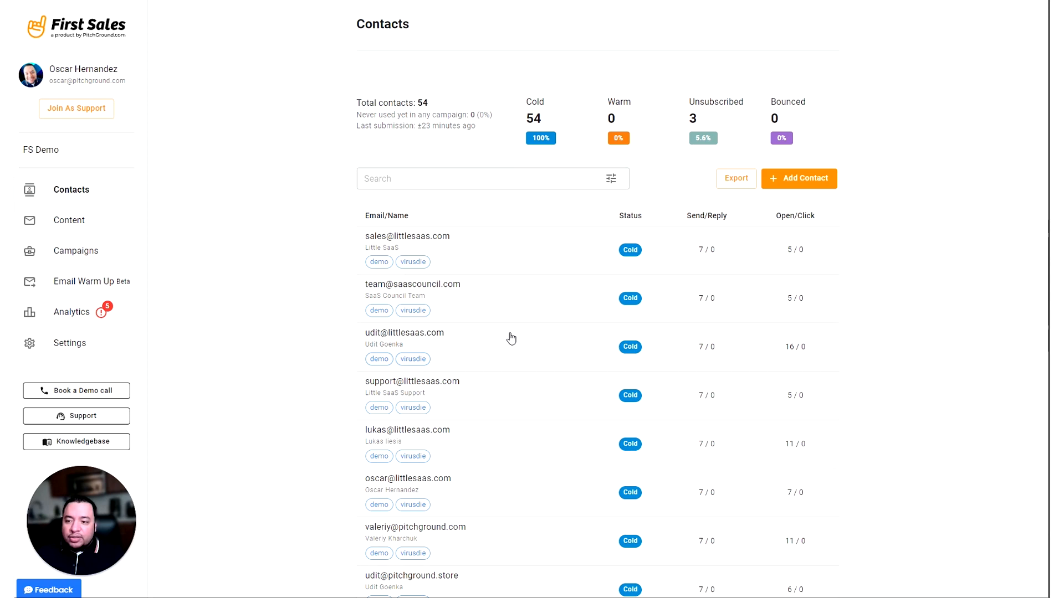
- Examine the first listed contact's details, custom fields and available status options
{"action": "left_click", "coordinate": [523, 259]}
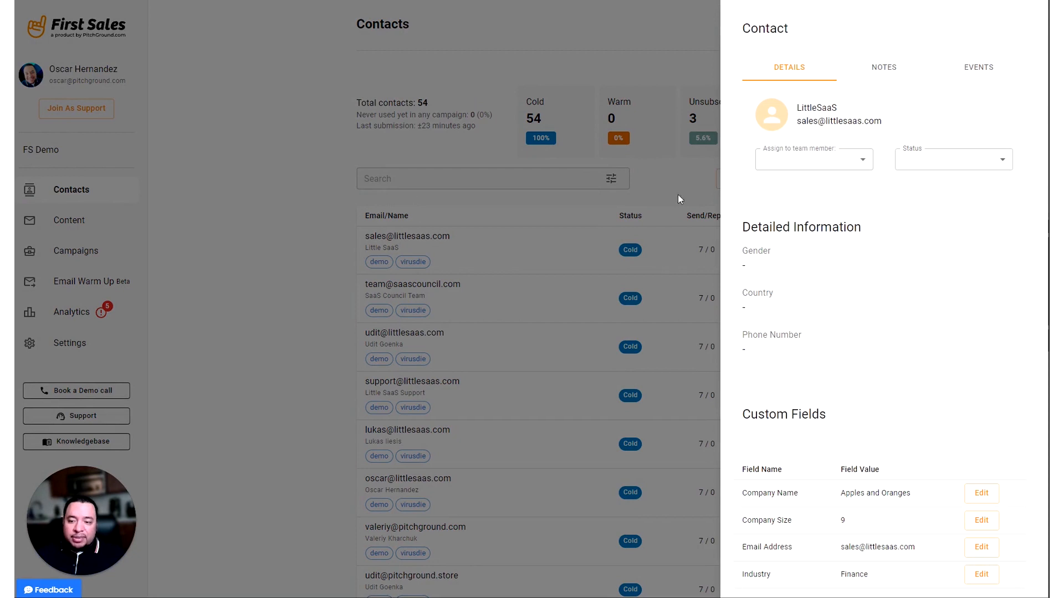
{"action": "scroll", "coordinate": [881, 518], "scroll_direction": "down", "scroll_amount": 2}
{"action": "scroll", "coordinate": [879, 501], "scroll_direction": "up", "scroll_amount": 2}
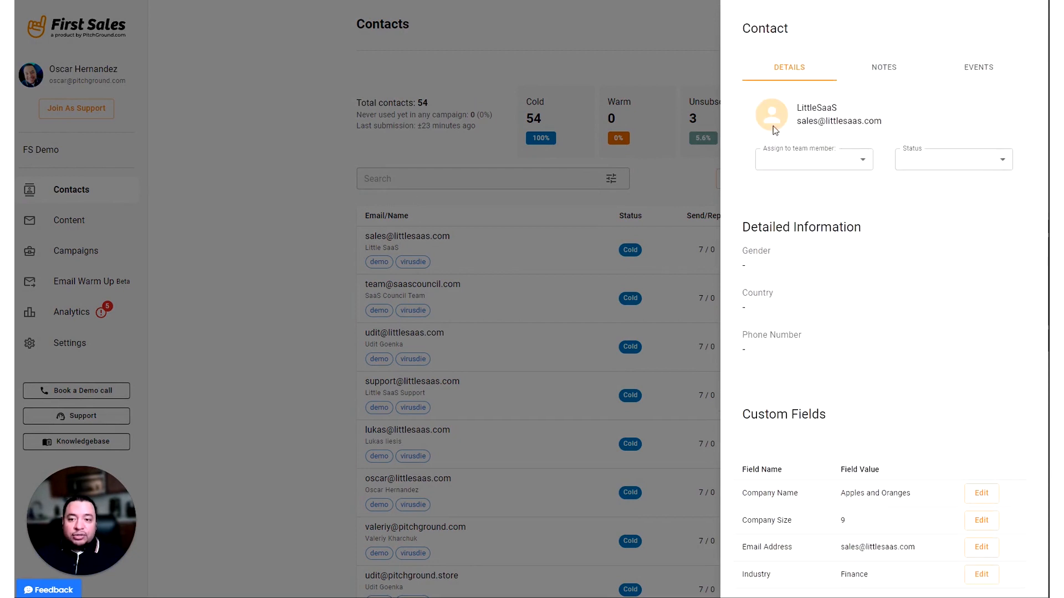
{"action": "left_click", "coordinate": [952, 161]}
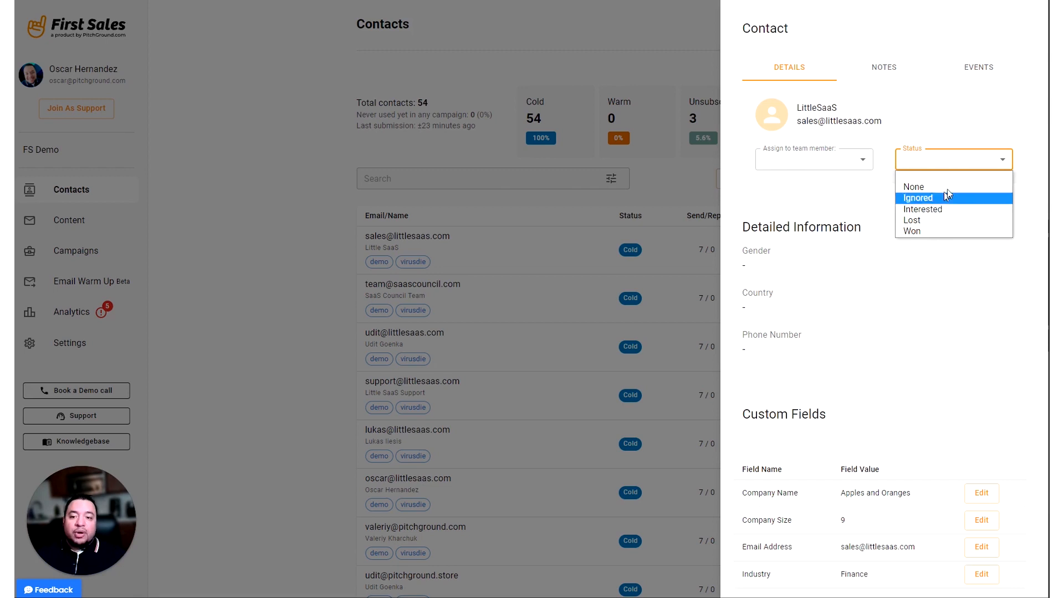
{"action": "left_click", "coordinate": [912, 121]}
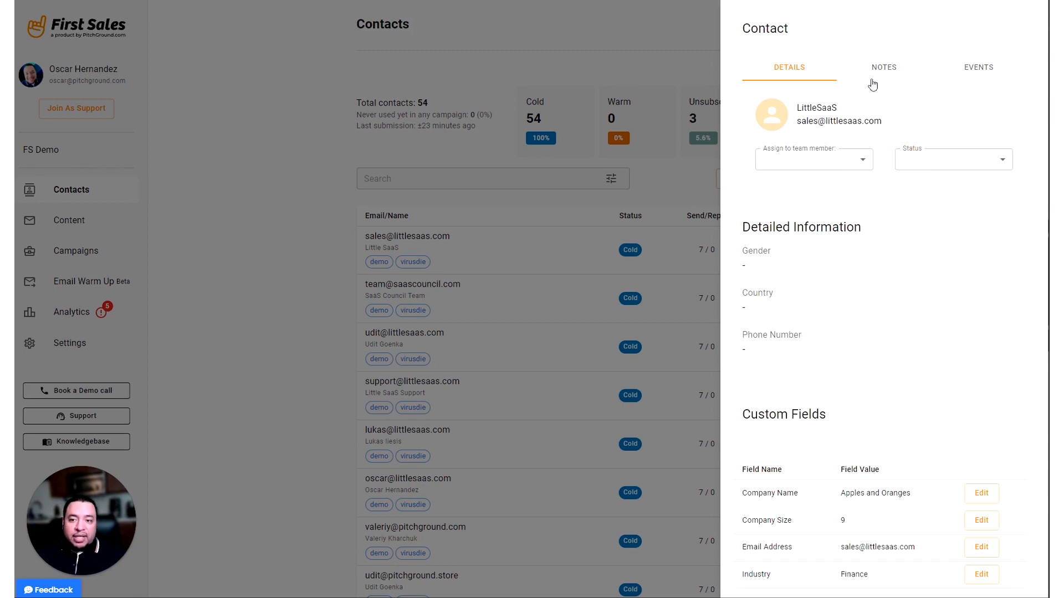
- Review the first listed contact's notes and event history
{"action": "left_click", "coordinate": [884, 69]}
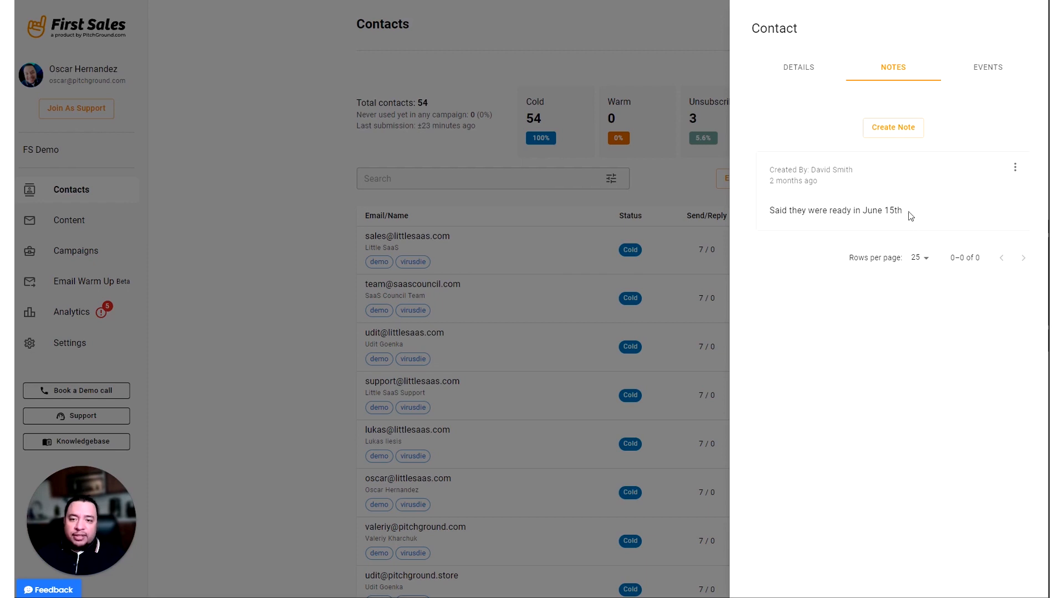
{"action": "left_click", "coordinate": [989, 70]}
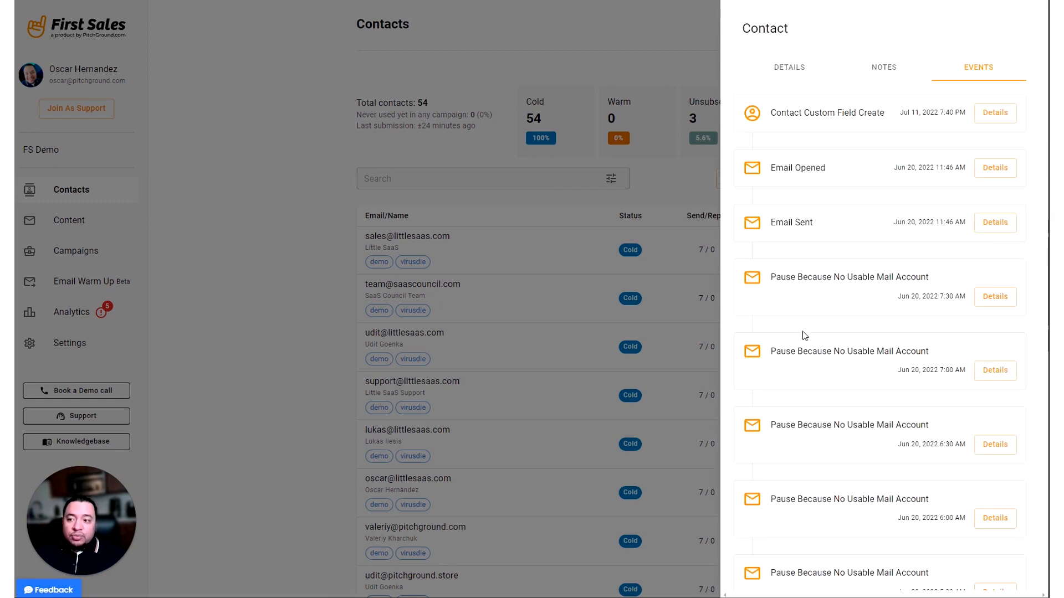
{"action": "scroll", "coordinate": [875, 361], "scroll_direction": "down", "scroll_amount": 8}
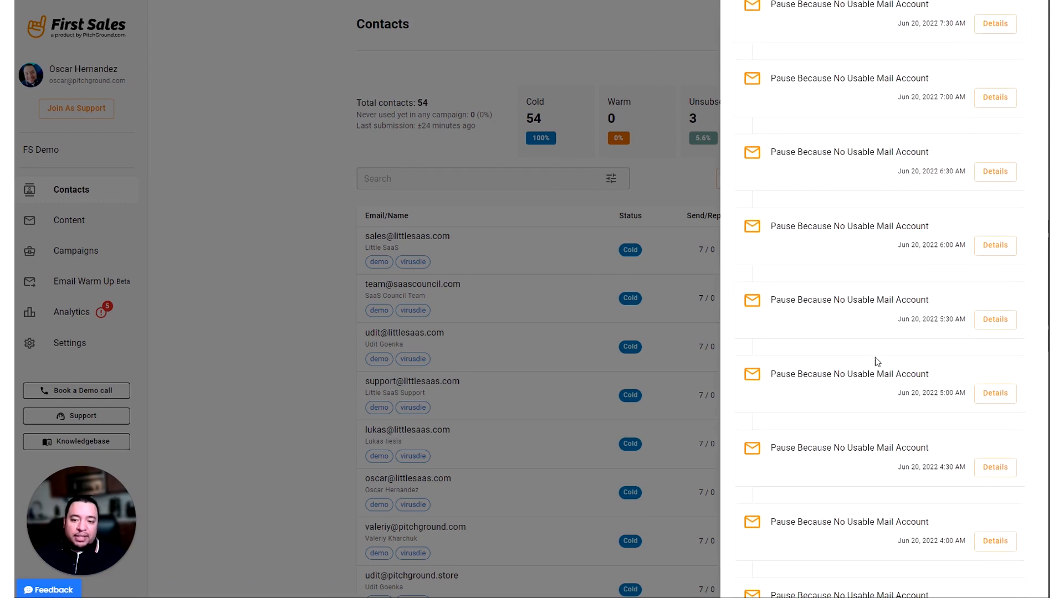
{"action": "scroll", "coordinate": [877, 382], "scroll_direction": "up", "scroll_amount": 8}
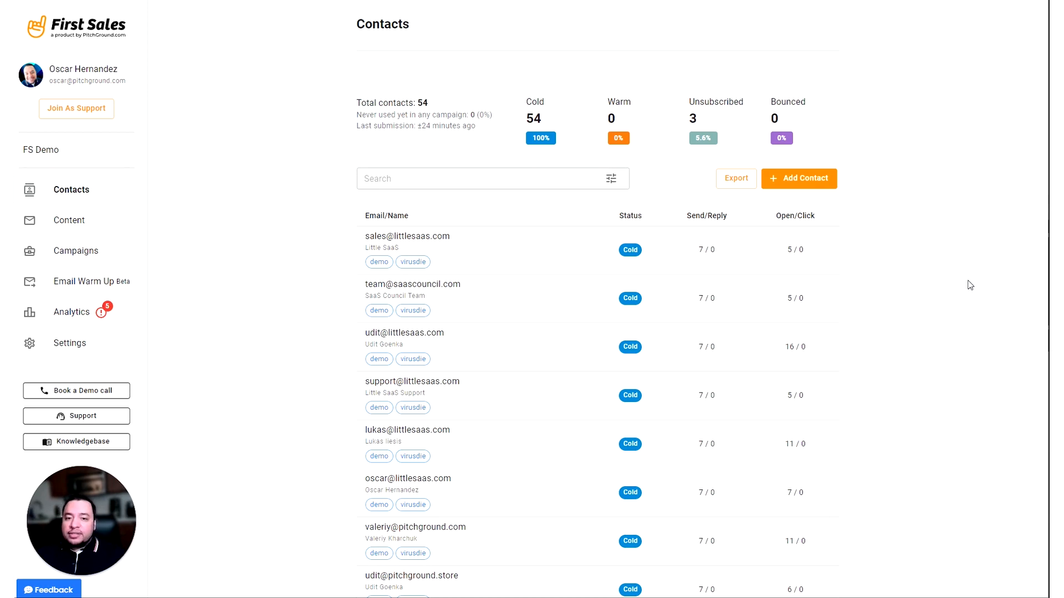
- Look through the template, subject, body block and signature lists in the Content section
{"action": "left_click", "coordinate": [78, 222]}
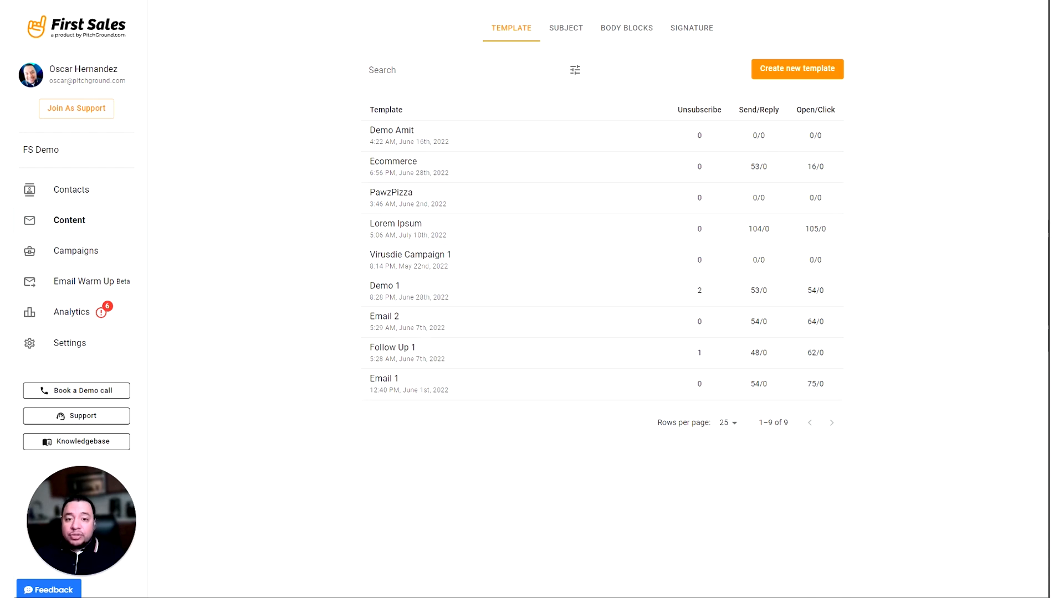
{"action": "left_click", "coordinate": [563, 34]}
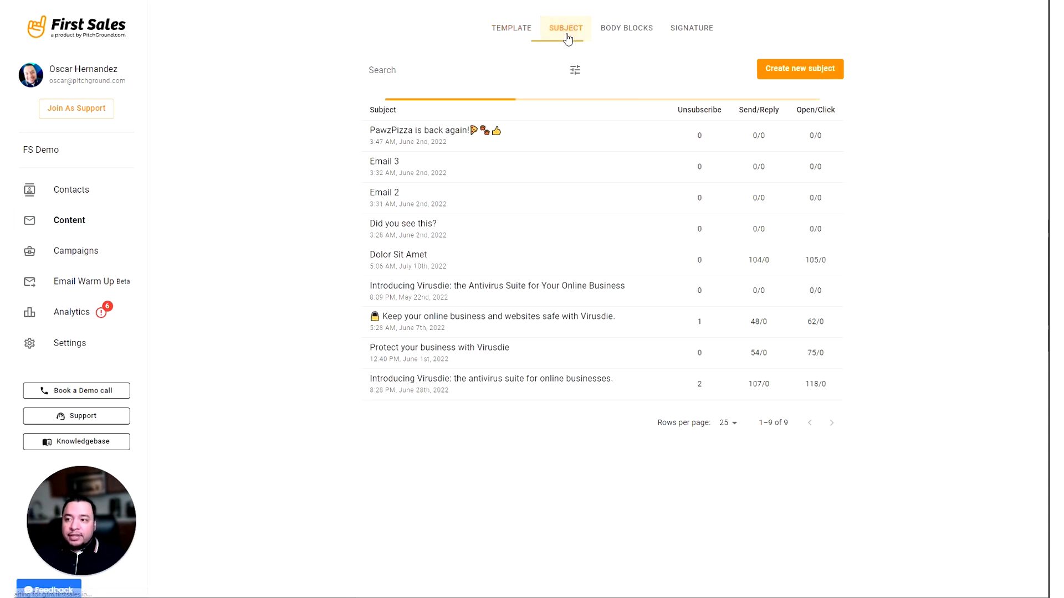
{"action": "left_click", "coordinate": [637, 39]}
{"action": "left_click", "coordinate": [694, 40]}
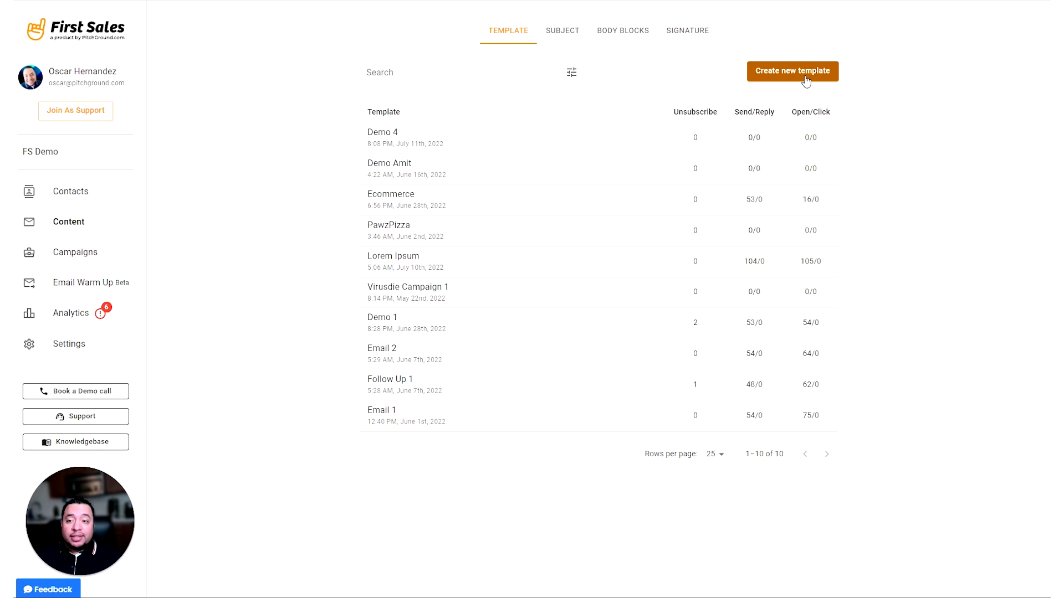
- Create a new email template titled "Demo 5" and open it in the Template Builder
{"action": "left_click", "coordinate": [804, 76]}
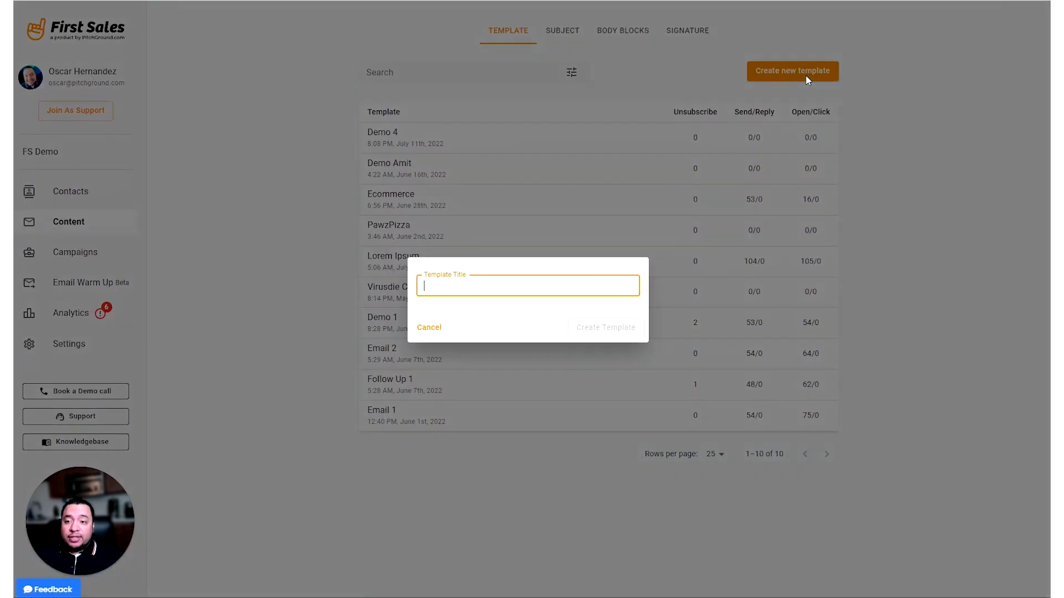
{"action": "type", "text": "Demo 5"}
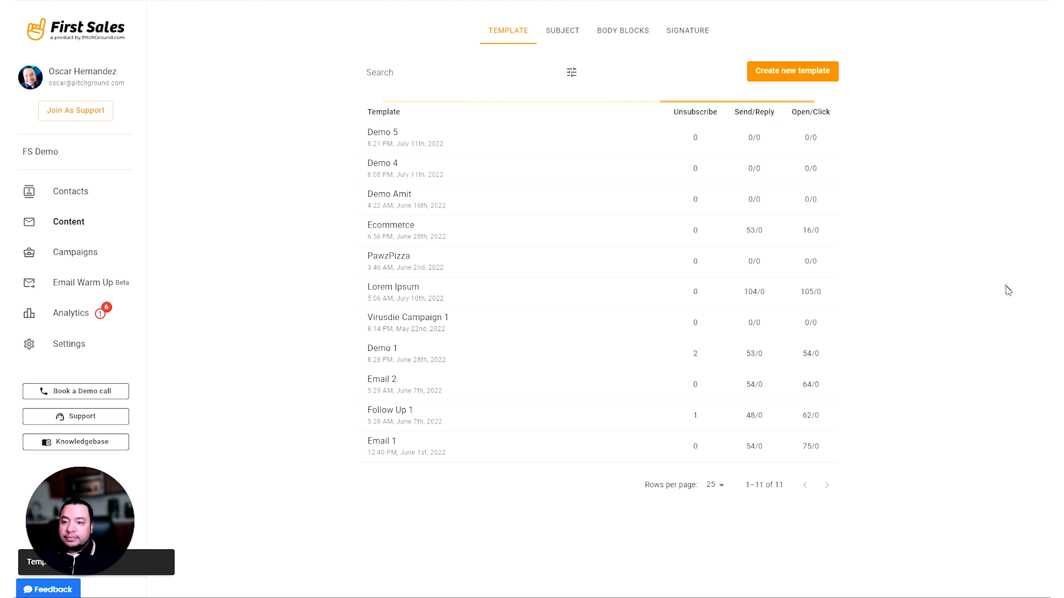
{"action": "left_click", "coordinate": [494, 146]}
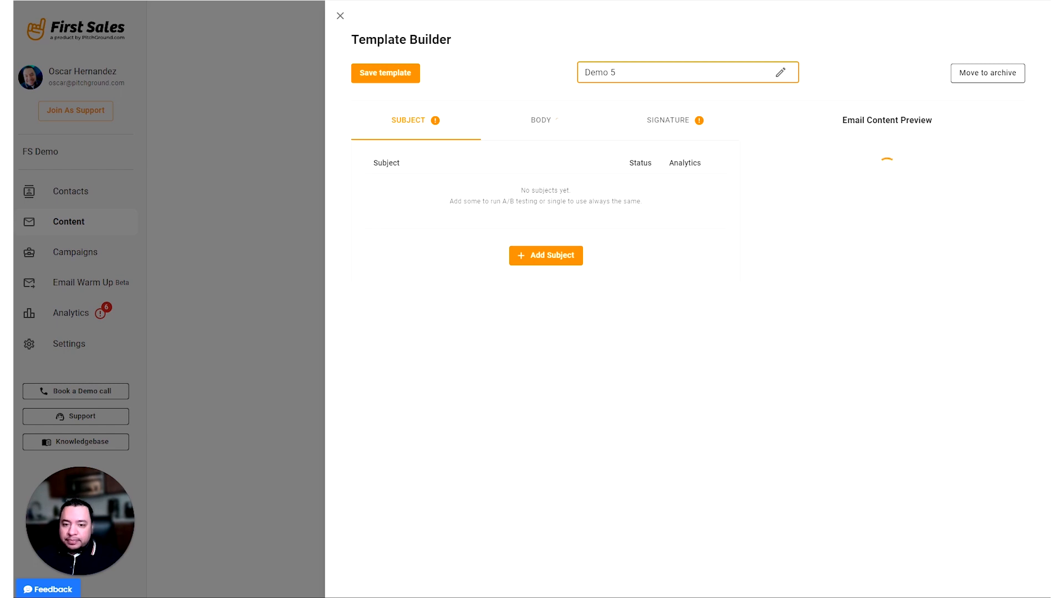
- Add the subjects "Introducing Virusdie: the antivirus suite for online businesses." and "Protect your business with Virusdie" to the Demo 5 template
{"action": "left_click", "coordinate": [547, 258]}
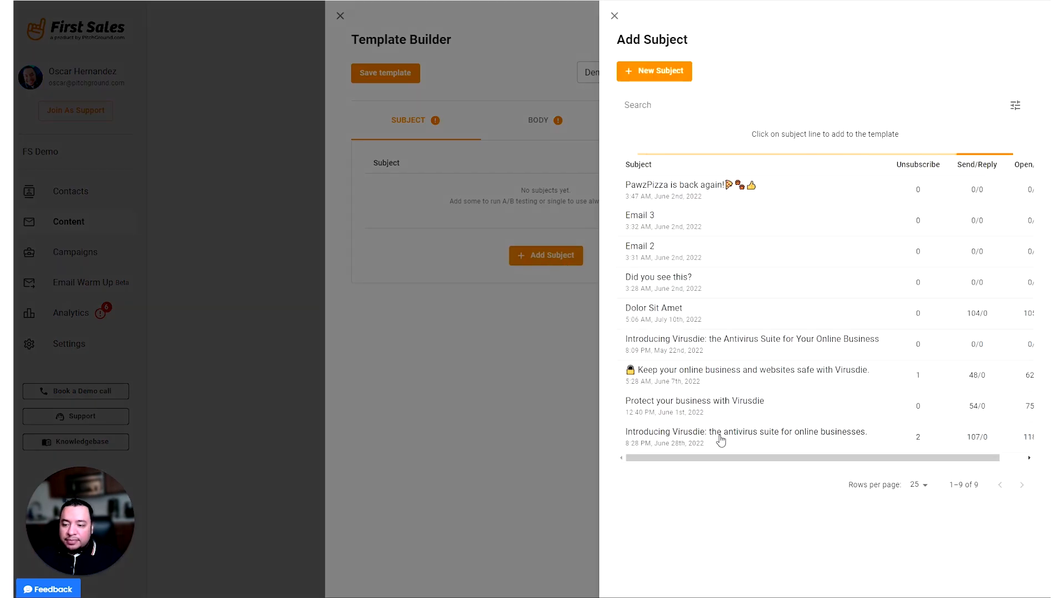
{"action": "left_click", "coordinate": [719, 441]}
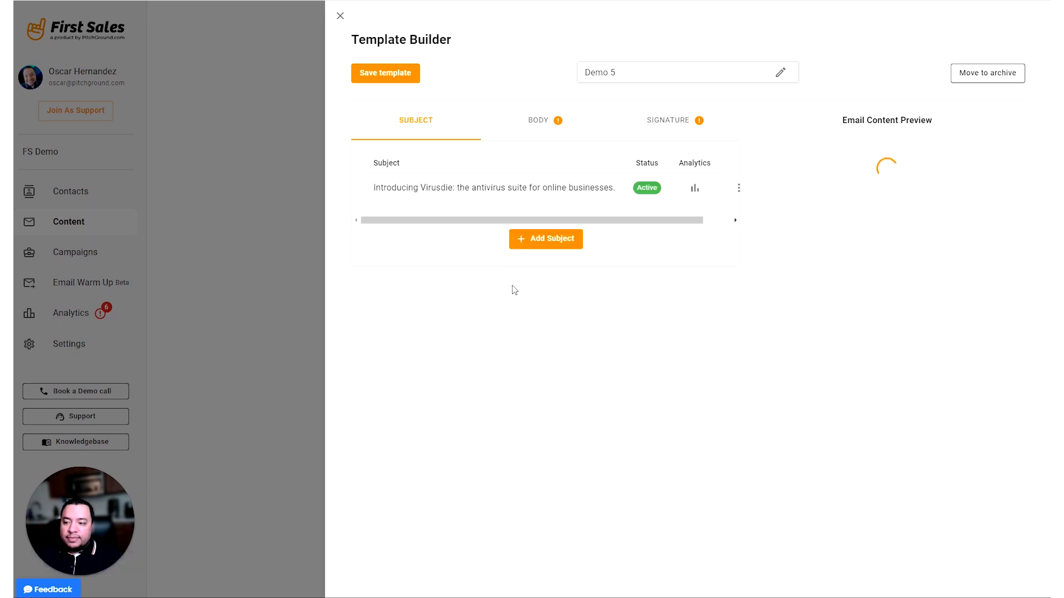
{"action": "left_click", "coordinate": [552, 242]}
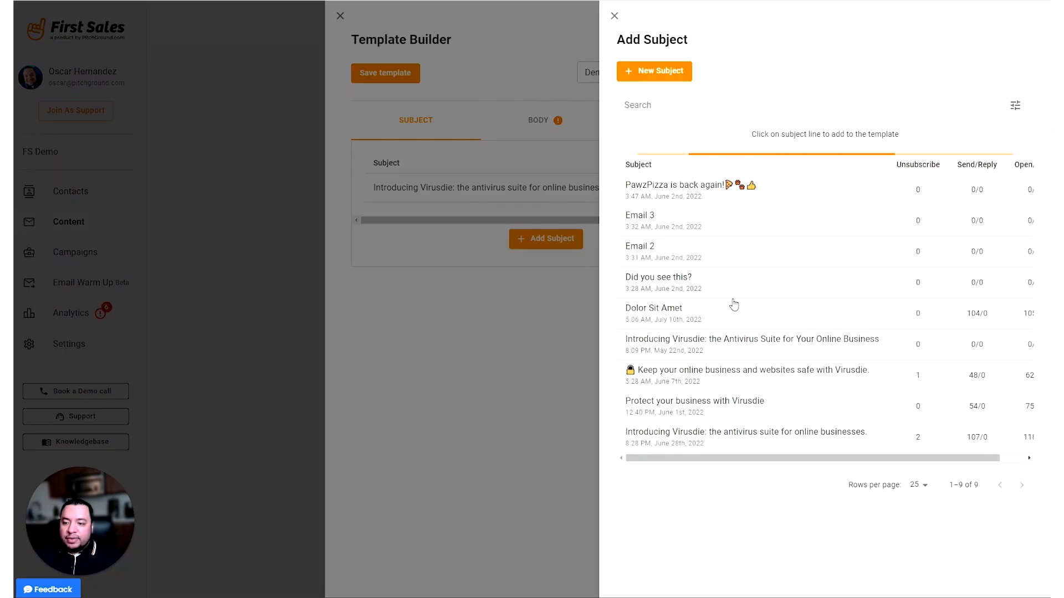
{"action": "left_click", "coordinate": [751, 411]}
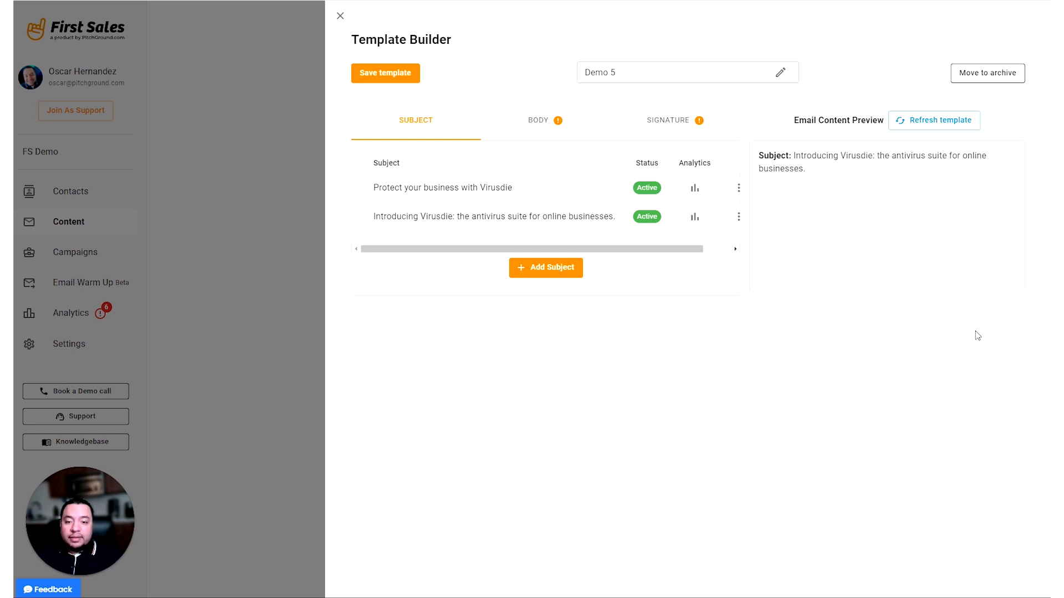
- Add the Email 1 Virusdie body block to the first body of the Demo 5 template
{"action": "left_click", "coordinate": [553, 130]}
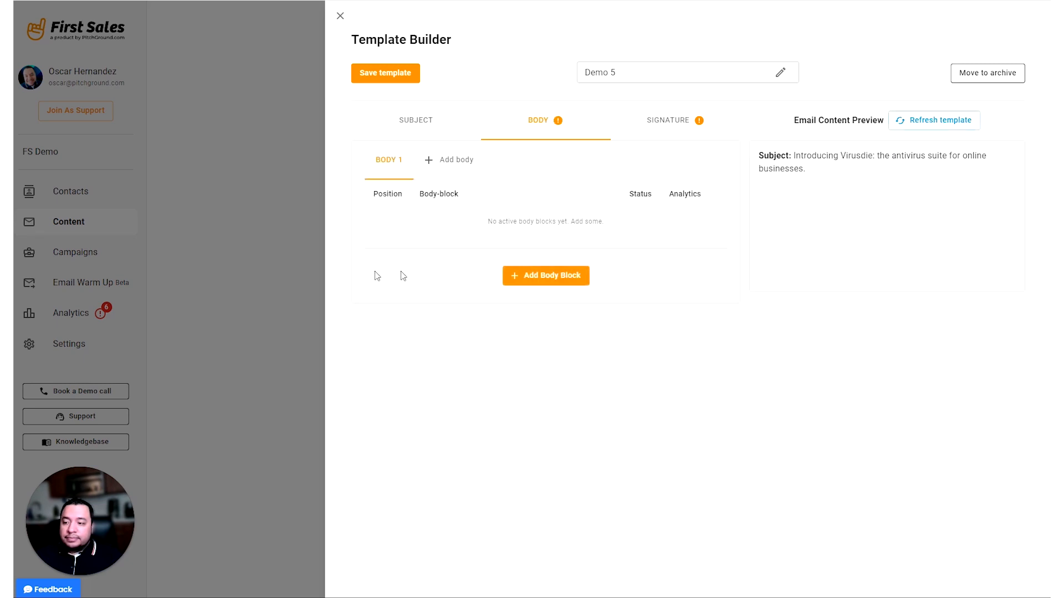
{"action": "left_click", "coordinate": [551, 285]}
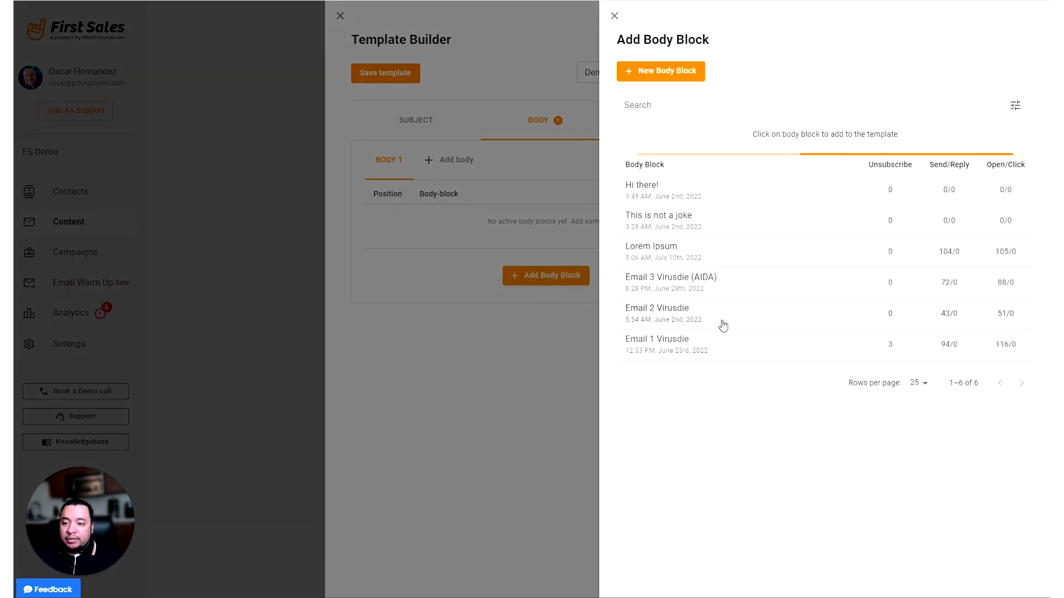
{"action": "left_click", "coordinate": [800, 345]}
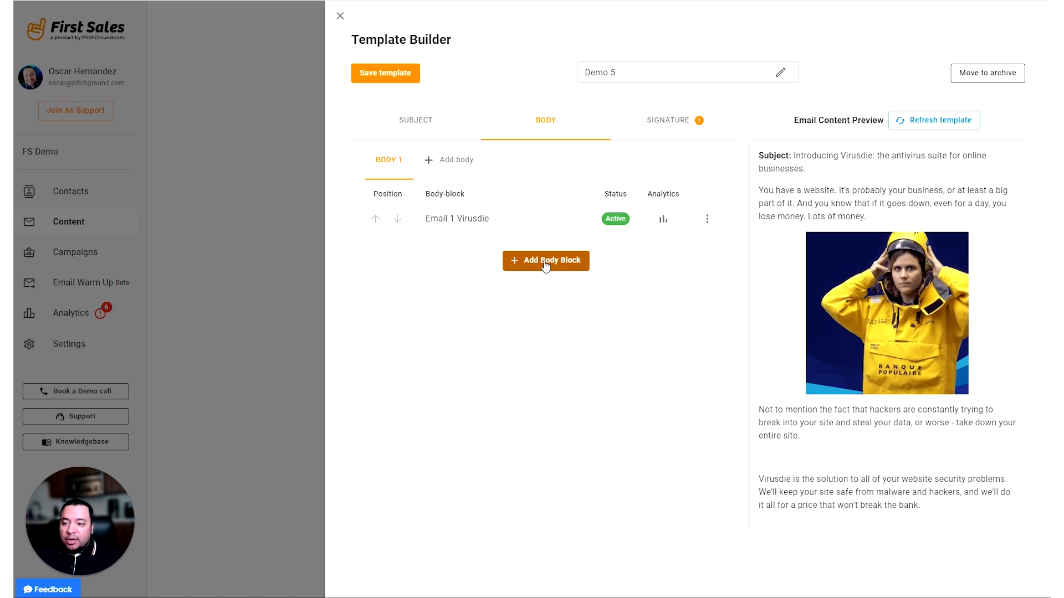
- Add a second body variant to the Demo 5 template and give it the Email 3 Virusdie (AIDA) block
{"action": "left_click", "coordinate": [463, 160]}
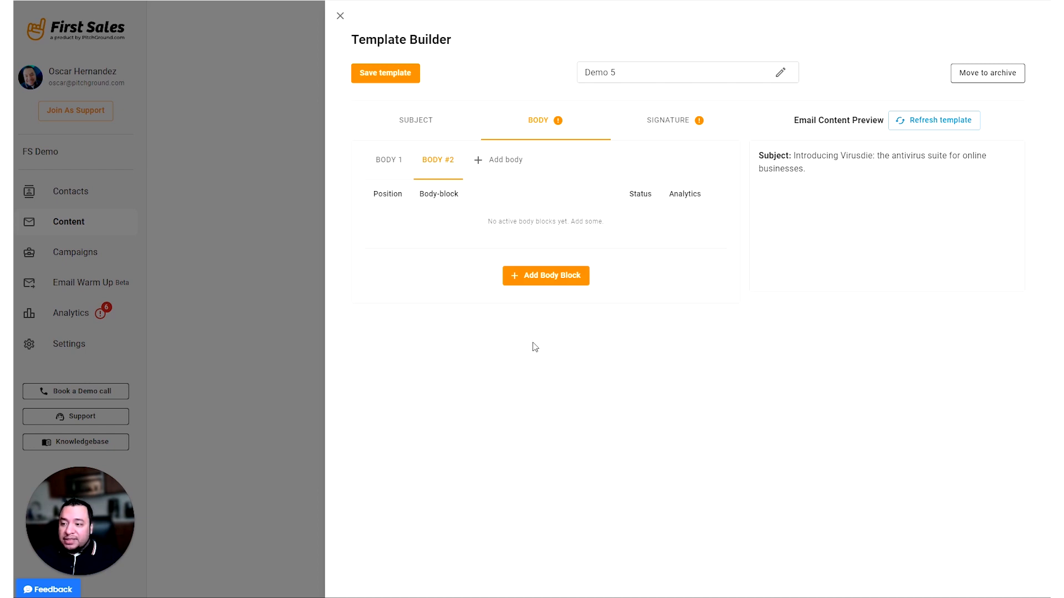
{"action": "left_click", "coordinate": [551, 276]}
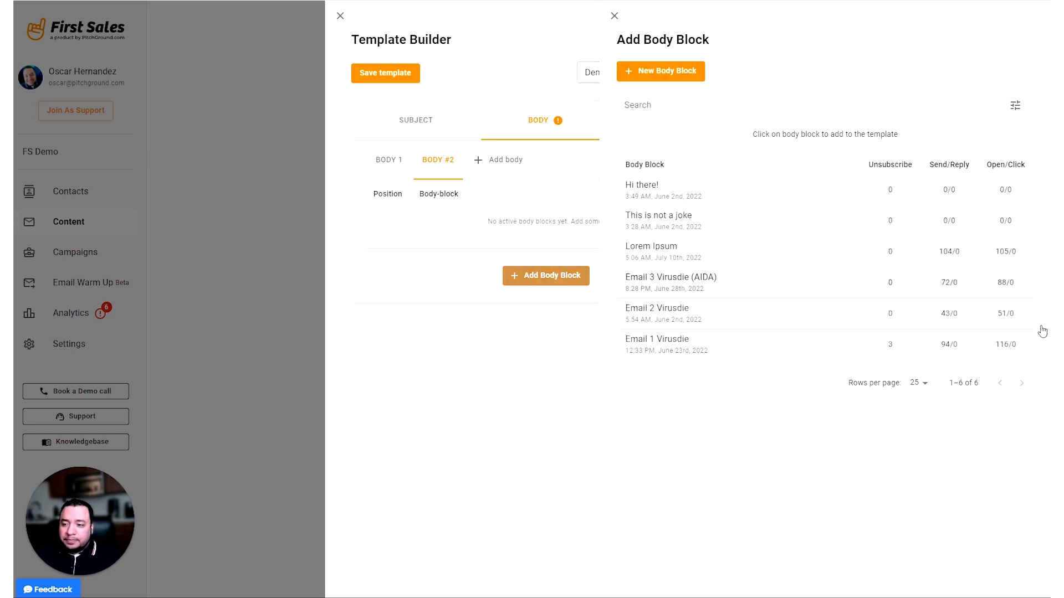
{"action": "left_click", "coordinate": [731, 285]}
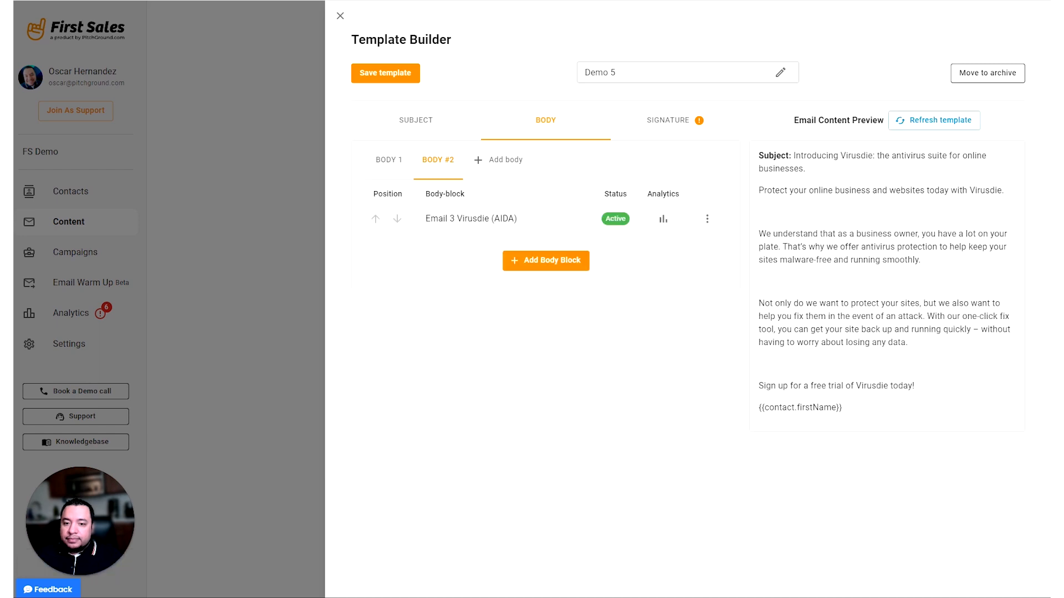
- Add the Lorem Ipsum body block to the second body and look over the combined email preview
{"action": "left_click", "coordinate": [535, 263]}
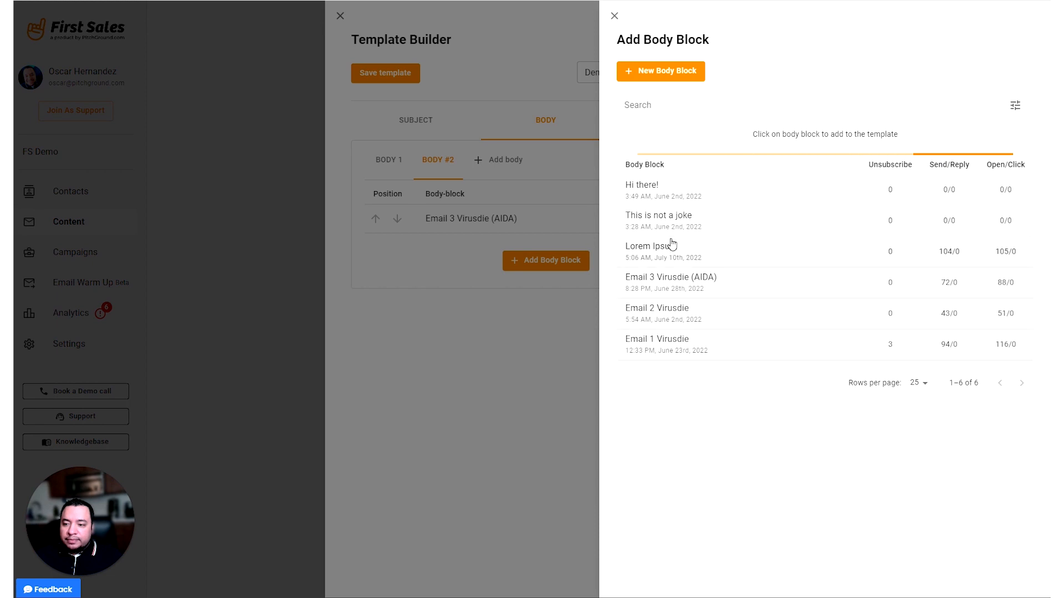
{"action": "left_click", "coordinate": [717, 251]}
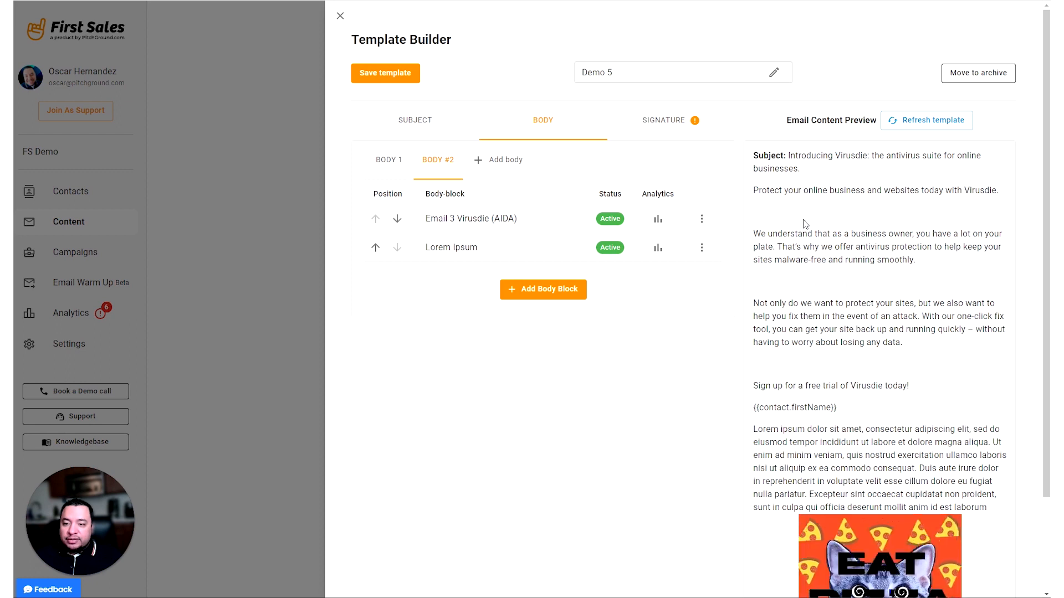
{"action": "scroll", "coordinate": [880, 346], "scroll_direction": "down", "scroll_amount": 2}
{"action": "scroll", "coordinate": [859, 431], "scroll_direction": "up", "scroll_amount": 2}
{"action": "scroll", "coordinate": [859, 431], "scroll_direction": "down", "scroll_amount": 2}
{"action": "scroll", "coordinate": [704, 245], "scroll_direction": "up", "scroll_amount": 2}
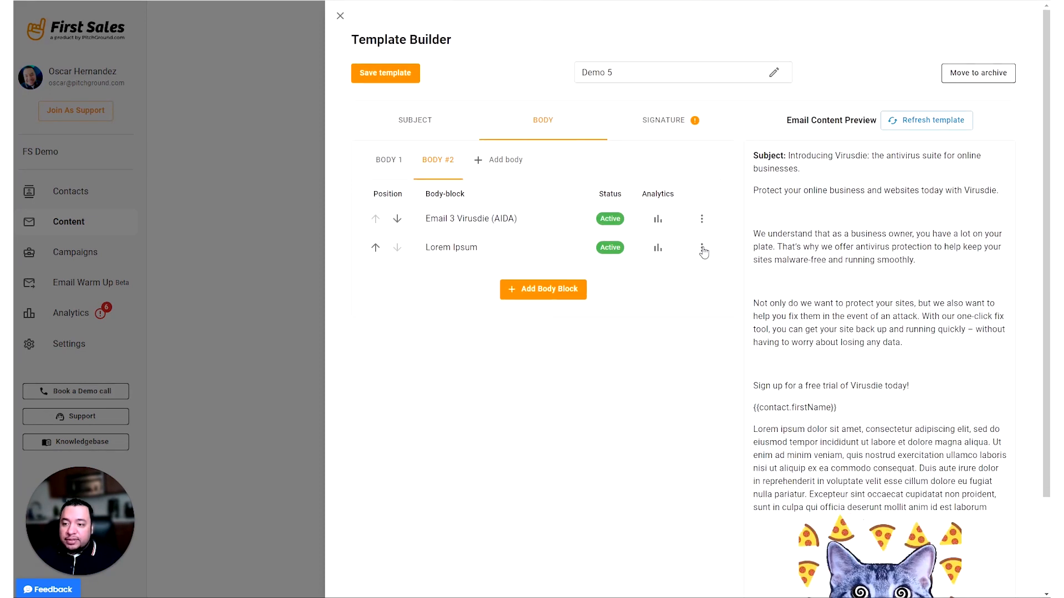
- Archive the Lorem Ipsum block in the template's second body
{"action": "left_click", "coordinate": [702, 247]}
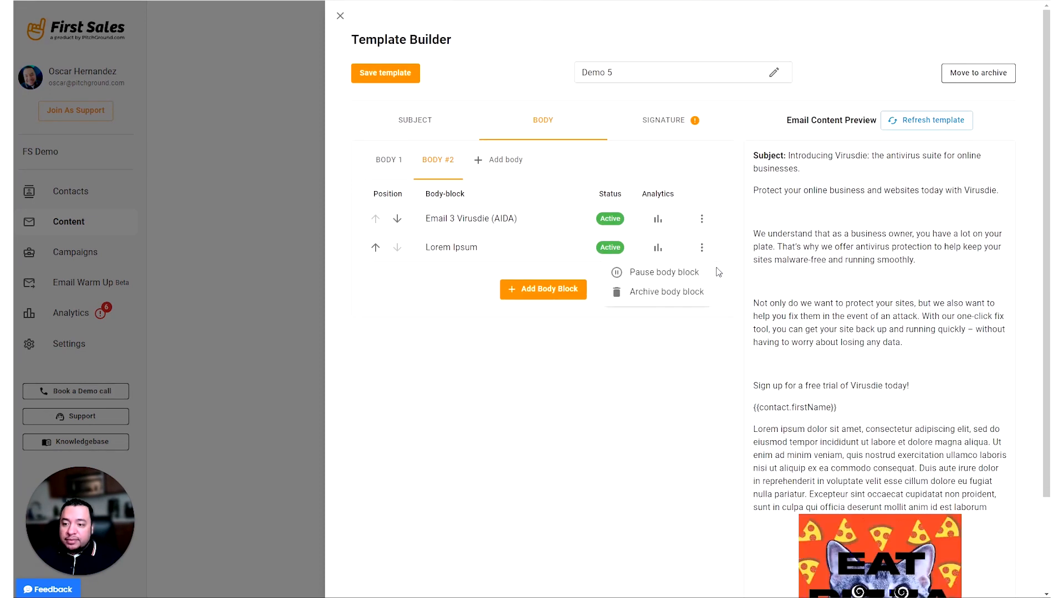
{"action": "left_click", "coordinate": [658, 293]}
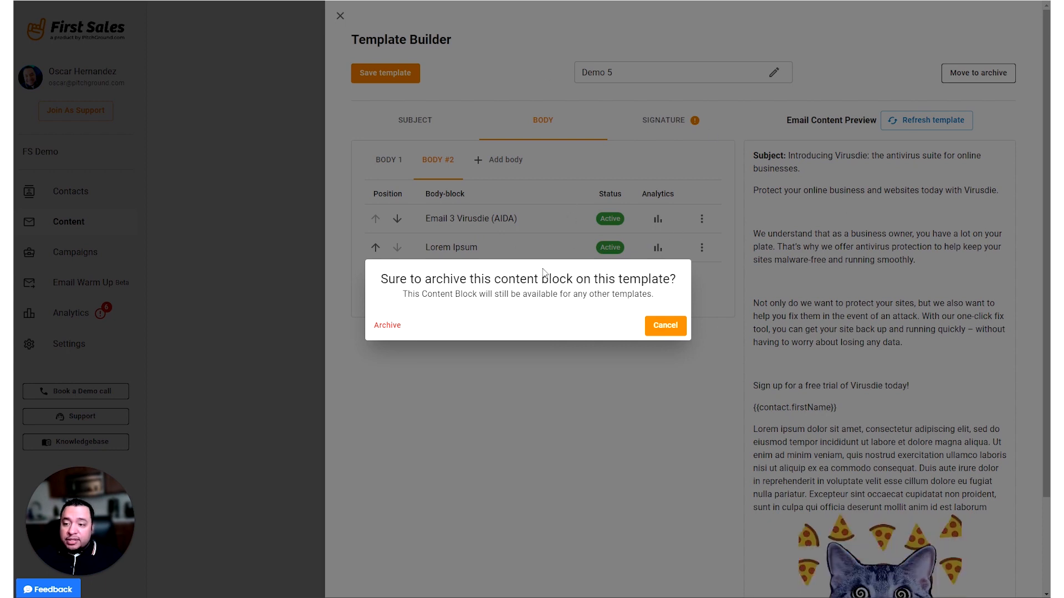
{"action": "left_click", "coordinate": [387, 325]}
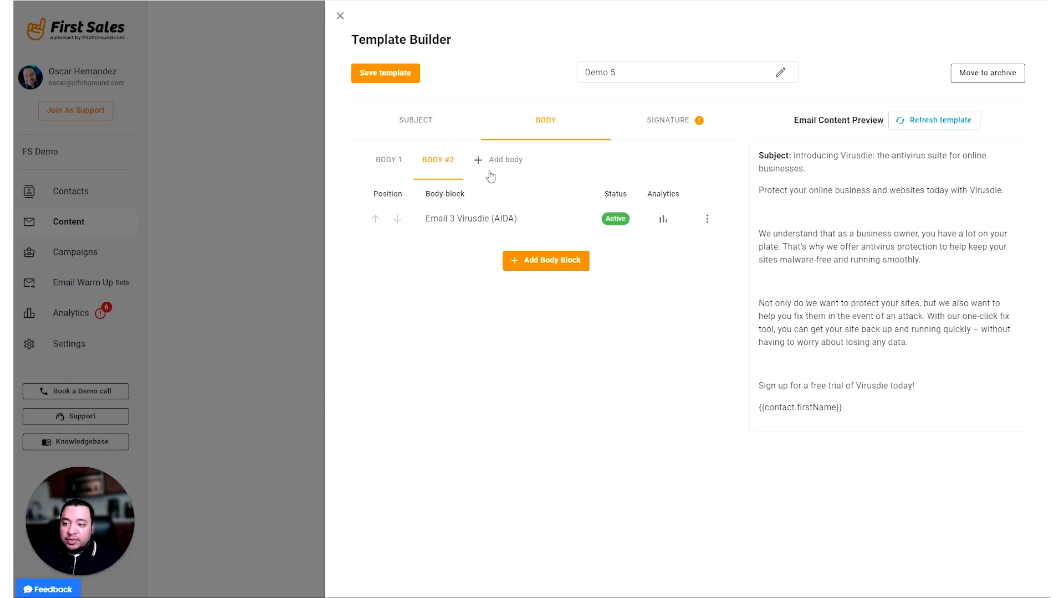
- Add the last two signatures in the signature list to the Demo 5 template and close the Template Builder
{"action": "left_click", "coordinate": [667, 127]}
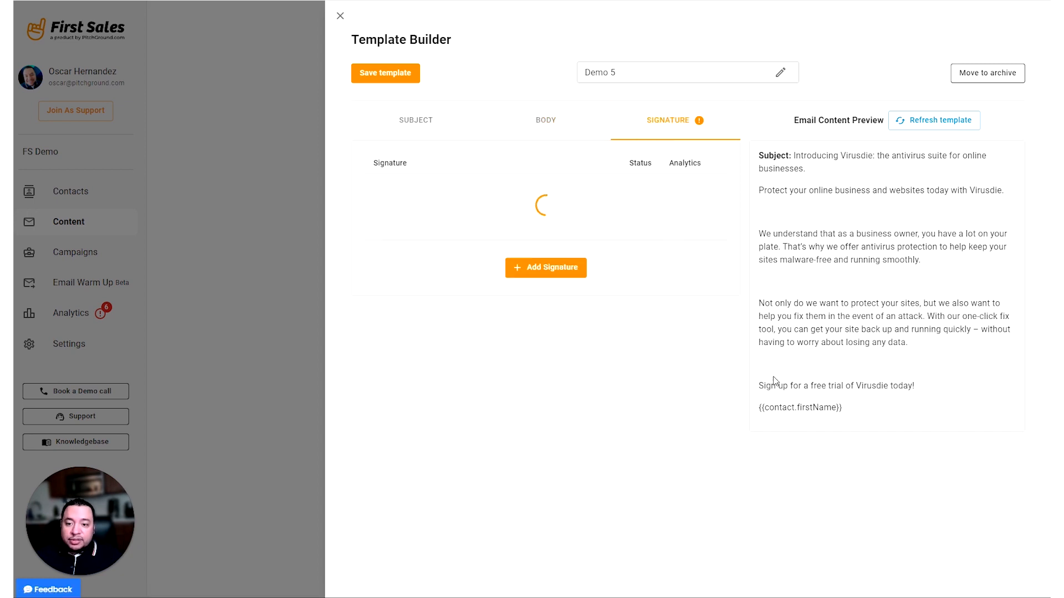
{"action": "left_click", "coordinate": [563, 264]}
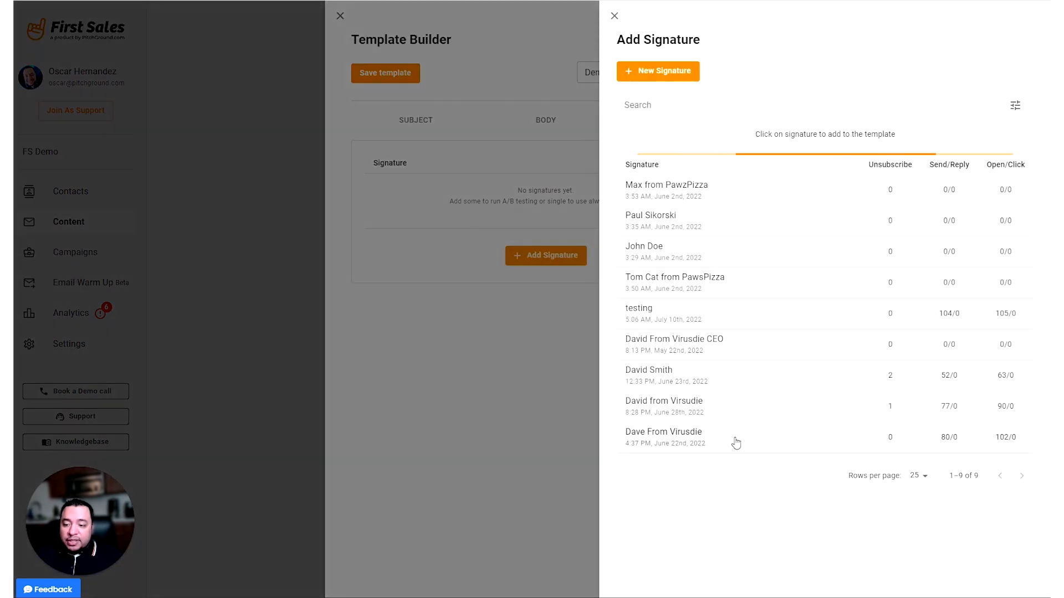
{"action": "left_click", "coordinate": [733, 441]}
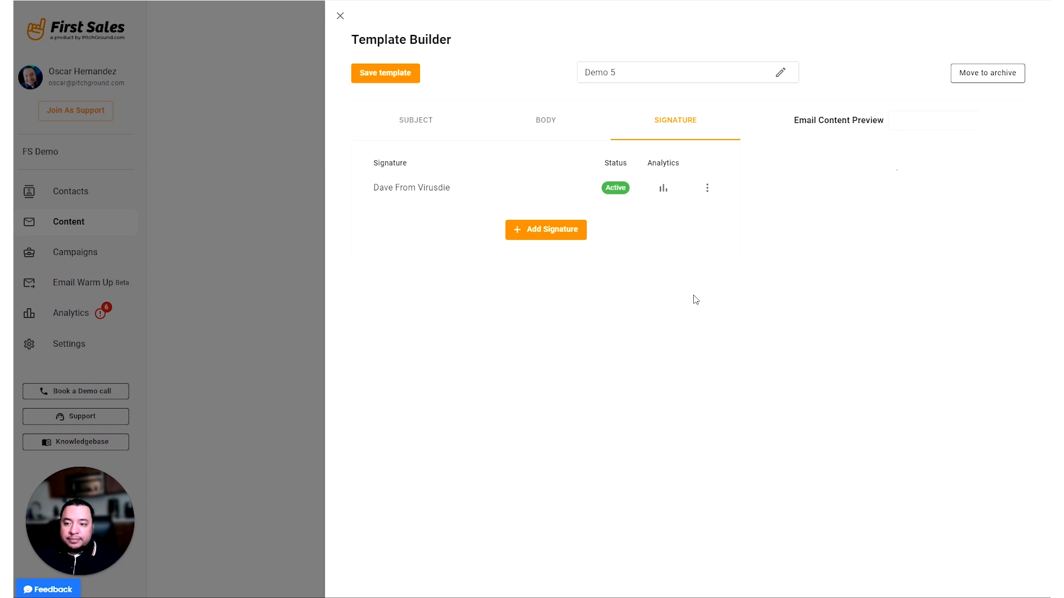
{"action": "left_click", "coordinate": [546, 230]}
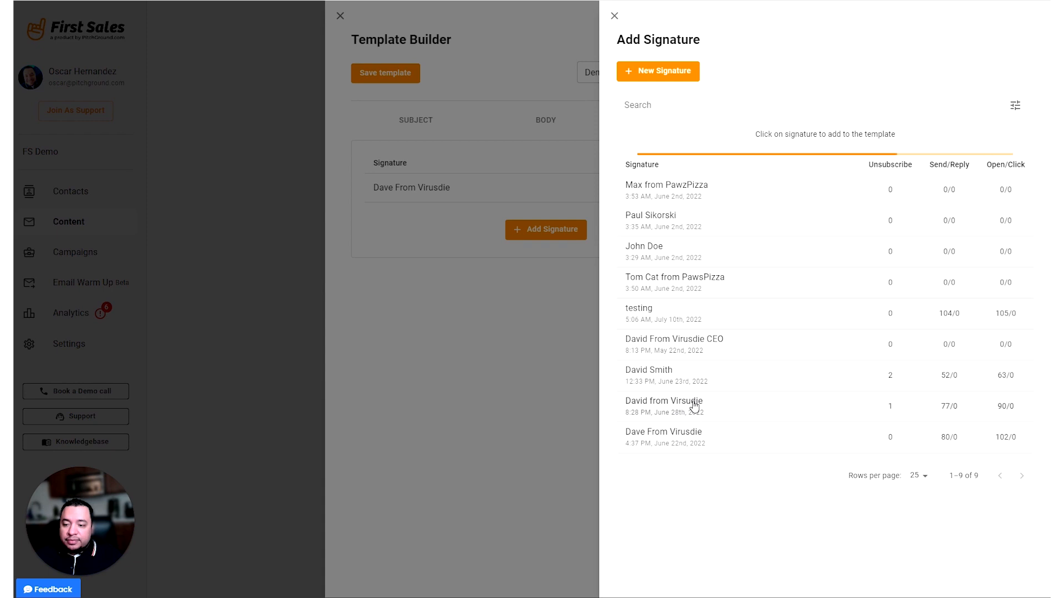
{"action": "left_click", "coordinate": [688, 407]}
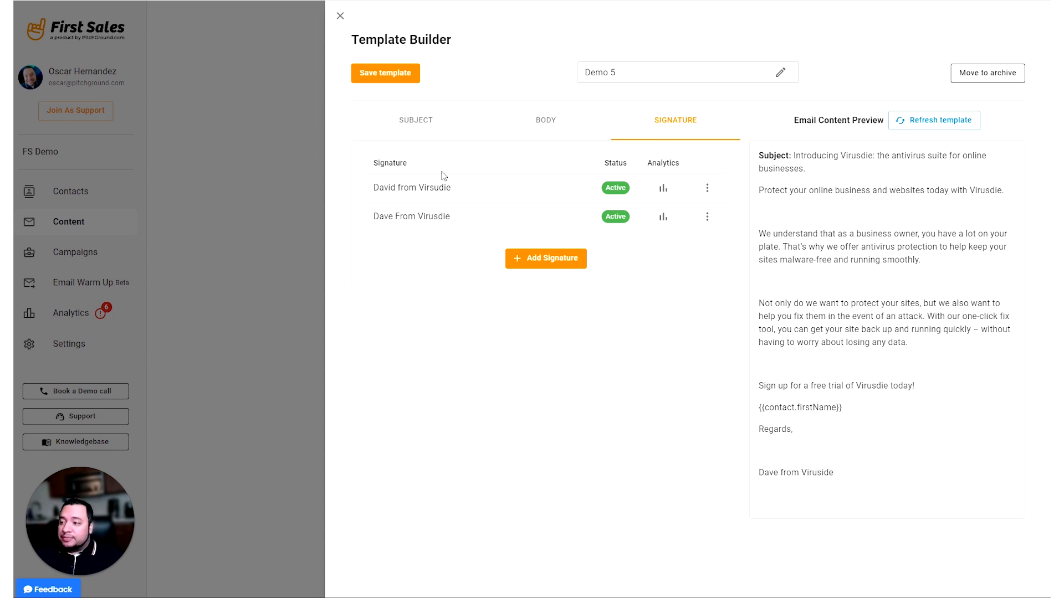
{"action": "left_click", "coordinate": [340, 15]}
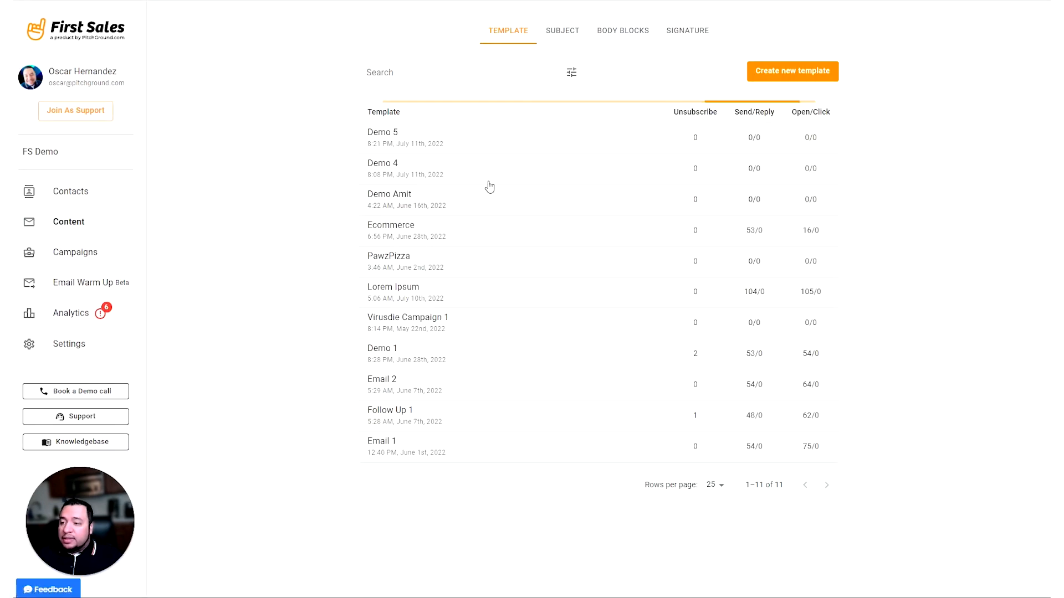
- Create a new campaign named "A demo 6"
{"action": "left_click", "coordinate": [55, 254]}
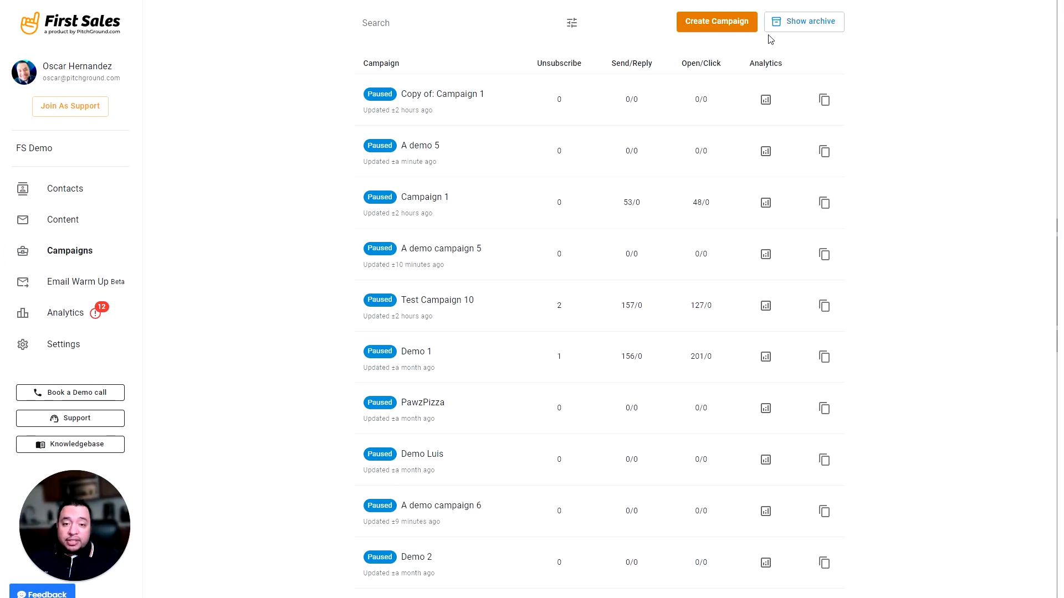
{"action": "left_click", "coordinate": [705, 22]}
{"action": "left_click", "coordinate": [920, 127]}
{"action": "type", "text": "A demo 6"}
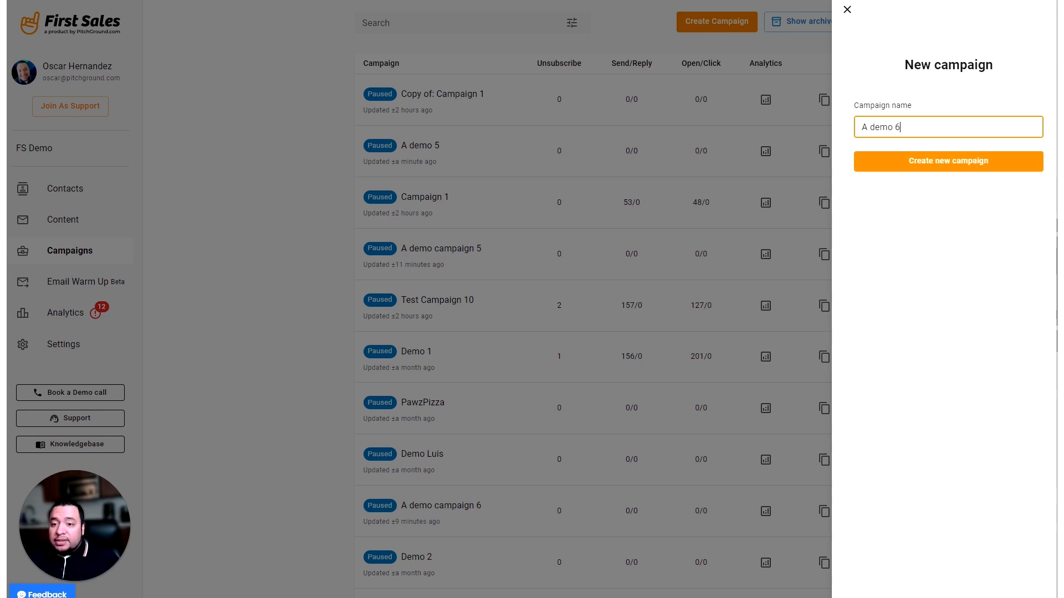
{"action": "key", "text": "Return"}
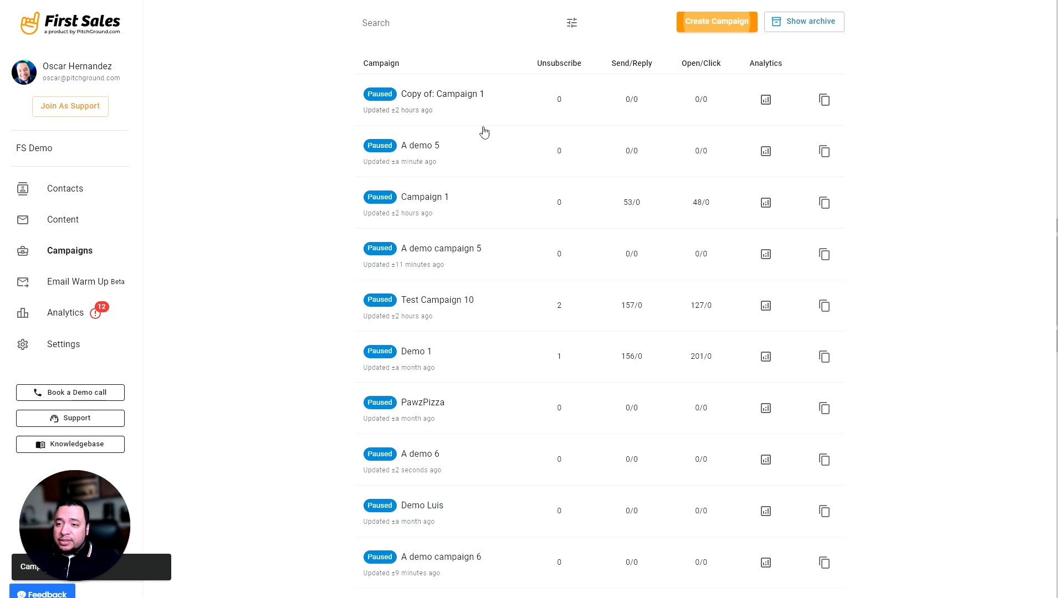
- Open the A demo 6 campaign, attach a mail account to it and proceed to contact filtering
{"action": "scroll", "coordinate": [427, 432], "scroll_direction": "down", "scroll_amount": 1}
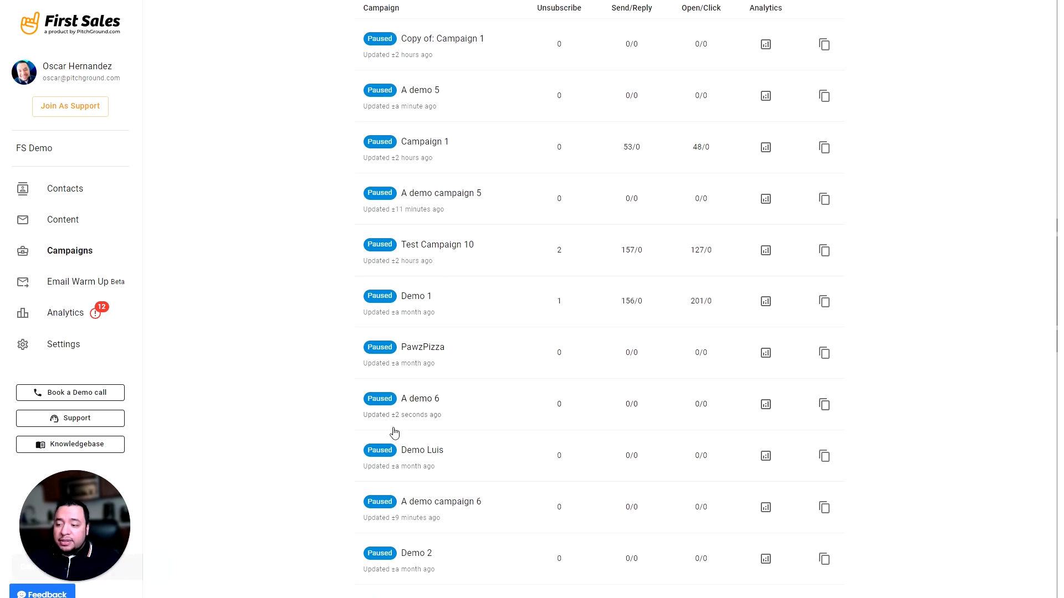
{"action": "left_click", "coordinate": [443, 412]}
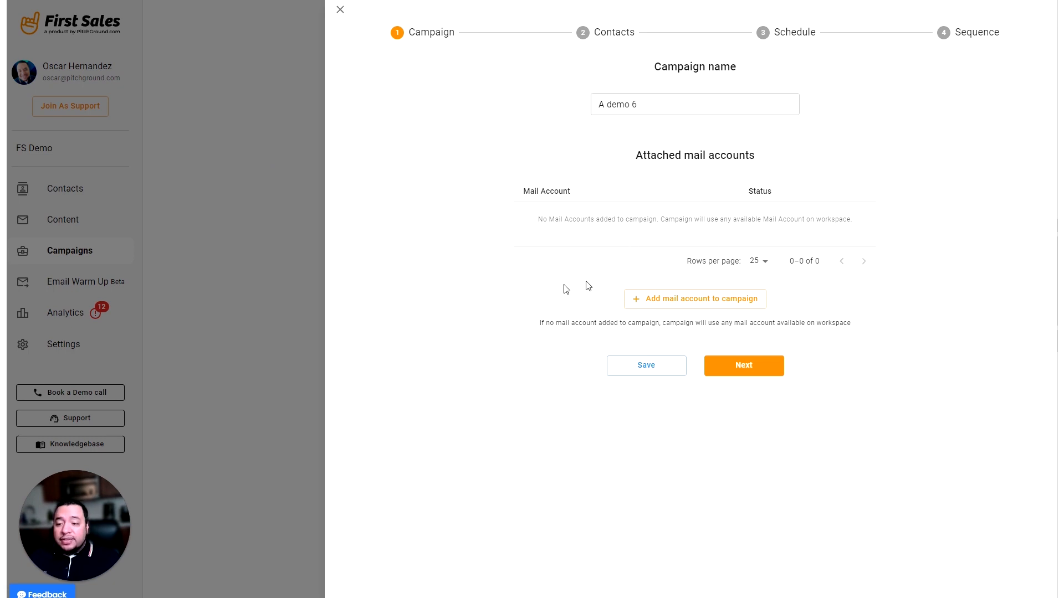
{"action": "left_click", "coordinate": [708, 309]}
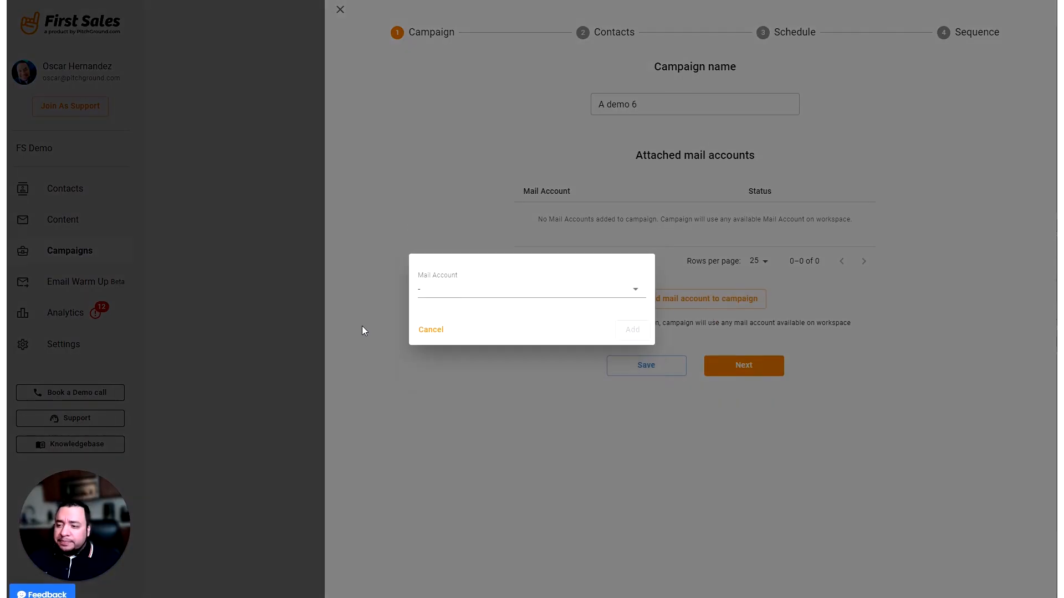
{"action": "left_click", "coordinate": [482, 292]}
{"action": "left_click", "coordinate": [474, 313]}
{"action": "left_click", "coordinate": [632, 333]}
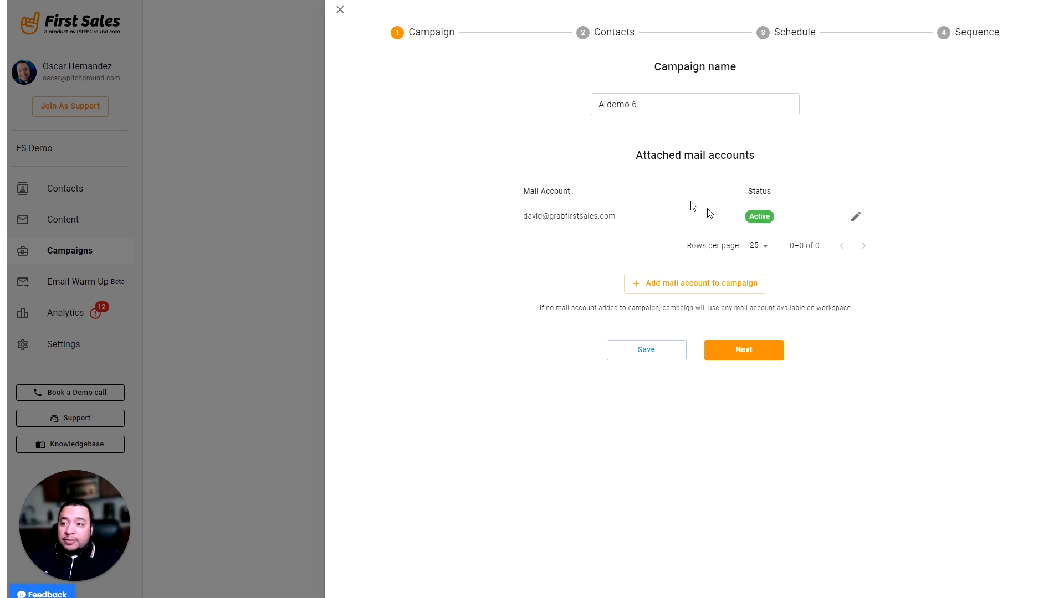
{"action": "left_click", "coordinate": [760, 360]}
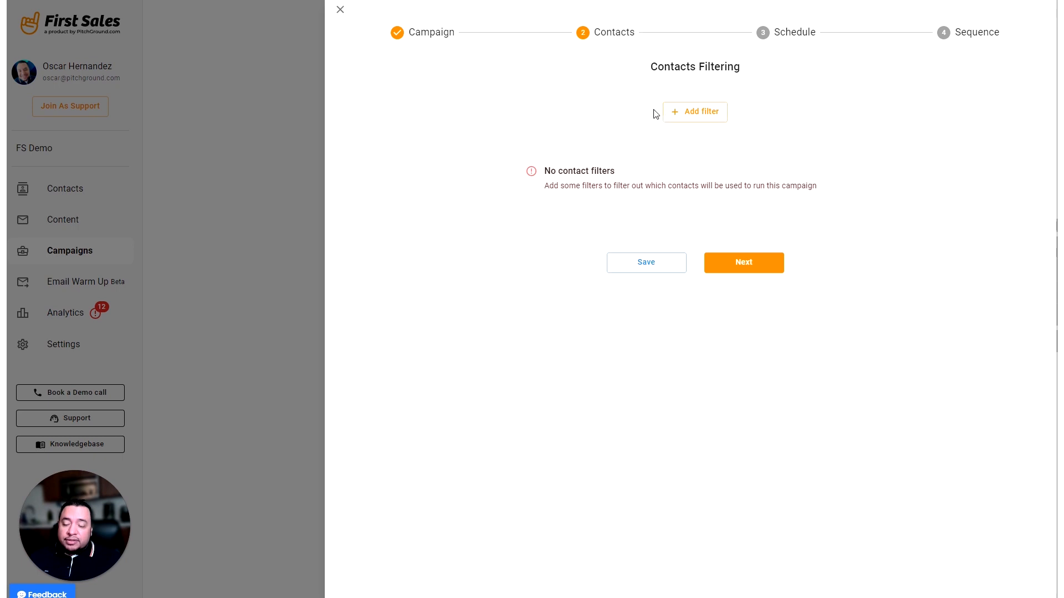
- Add a contact filter to the campaign that requires the tag "demo" using Has Tag
{"action": "left_click", "coordinate": [695, 112]}
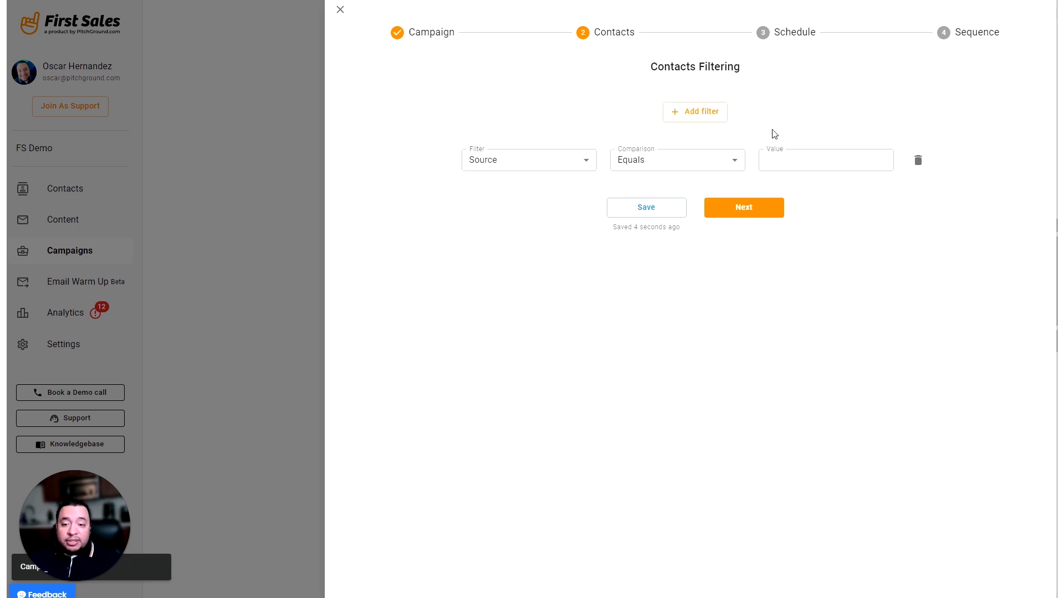
{"action": "left_click", "coordinate": [509, 168]}
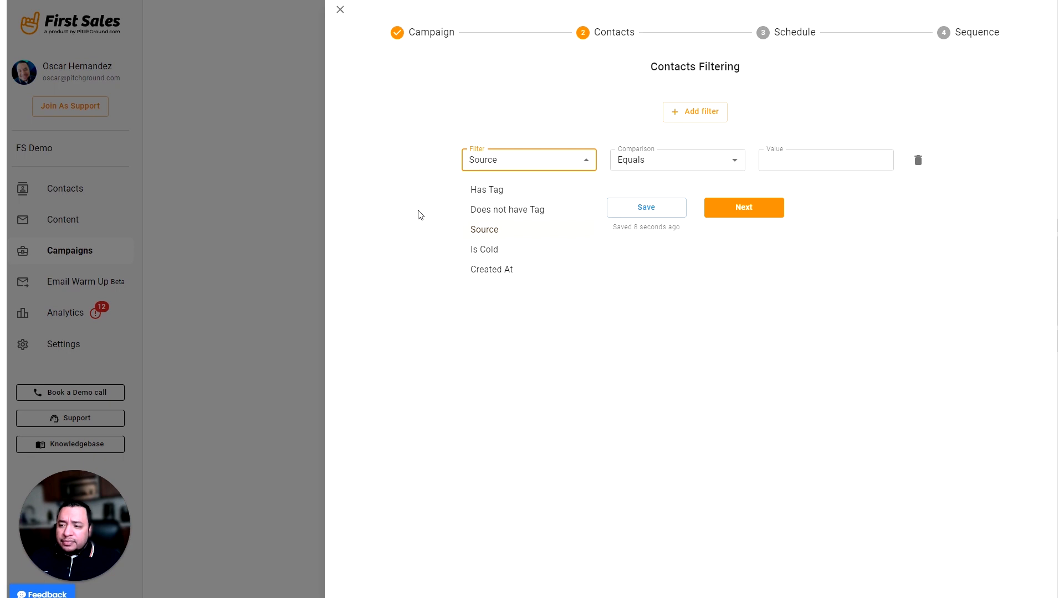
{"action": "left_click", "coordinate": [506, 192]}
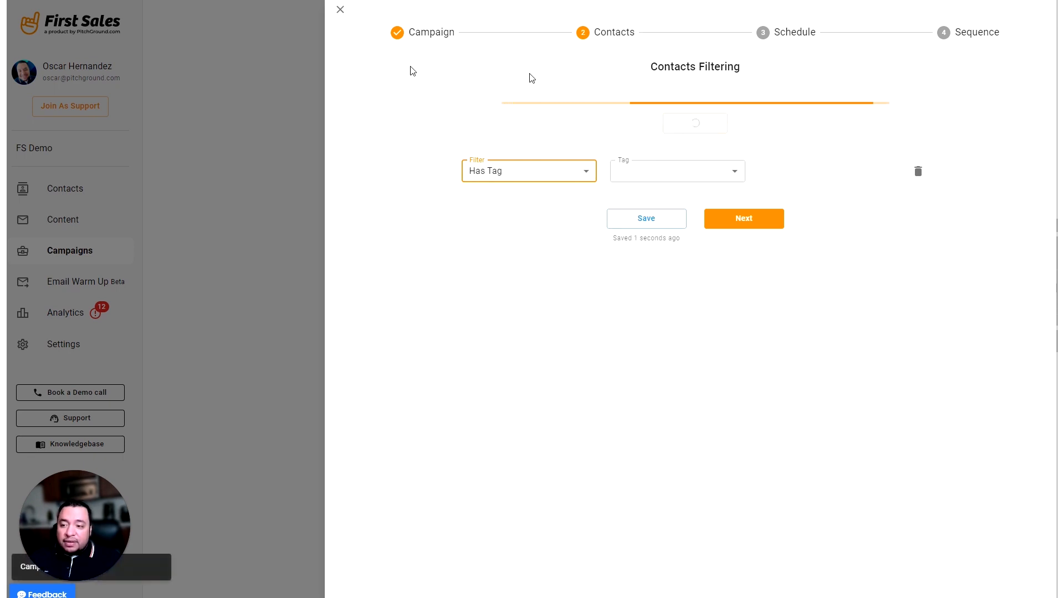
{"action": "left_click", "coordinate": [713, 168]}
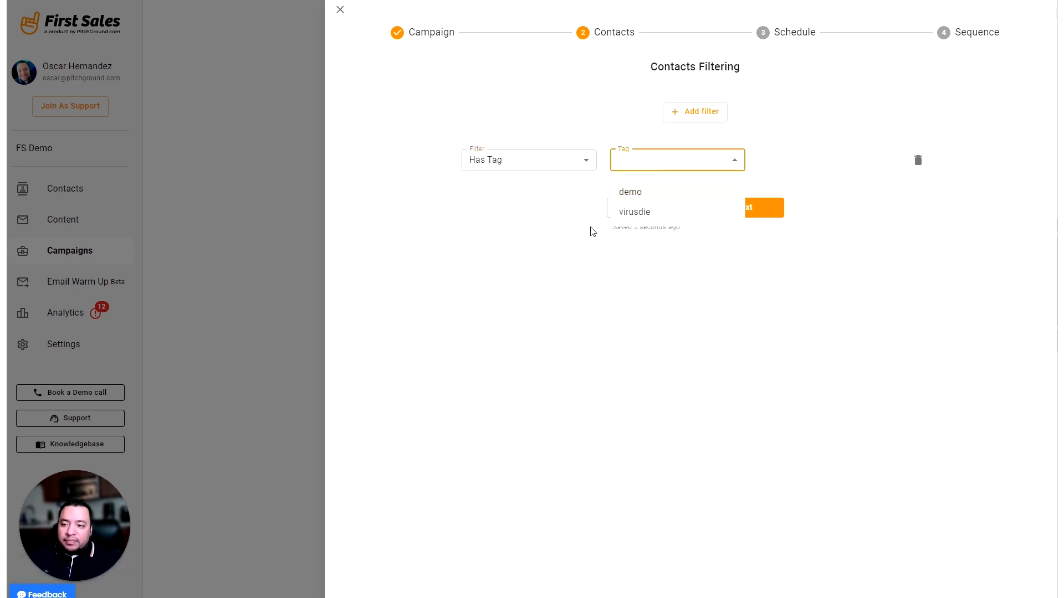
{"action": "left_click", "coordinate": [657, 196]}
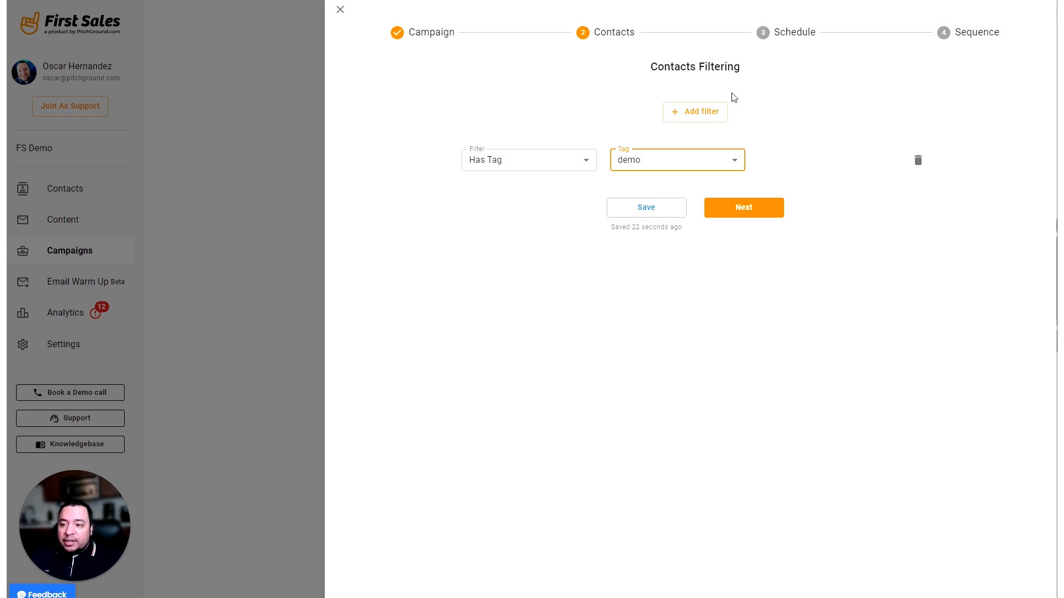
- Add a second contact filter that excludes the tag "virusdie" using Does not have Tag
{"action": "left_click", "coordinate": [703, 114]}
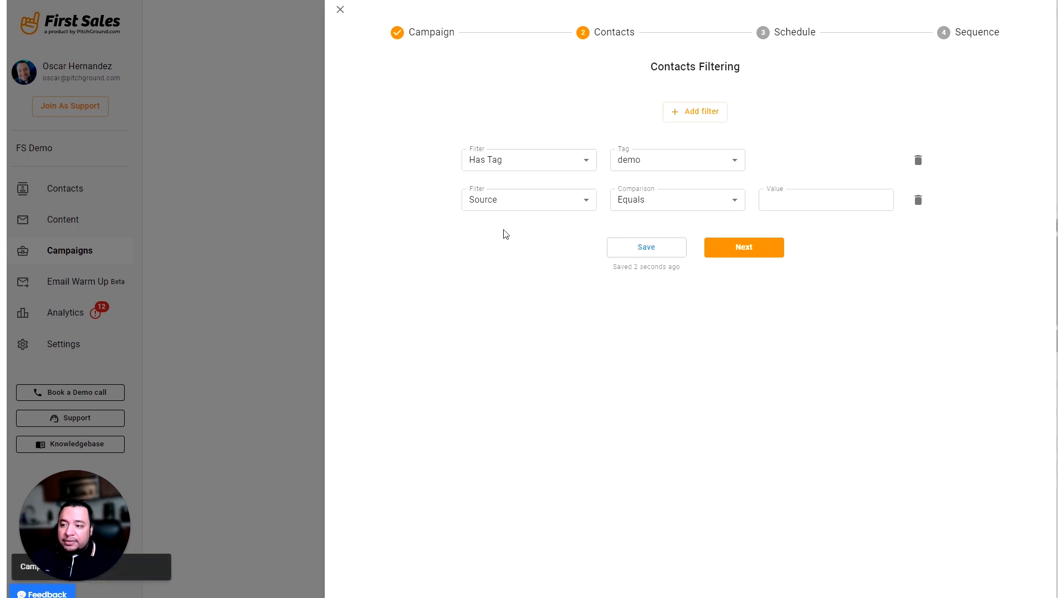
{"action": "left_click", "coordinate": [571, 202]}
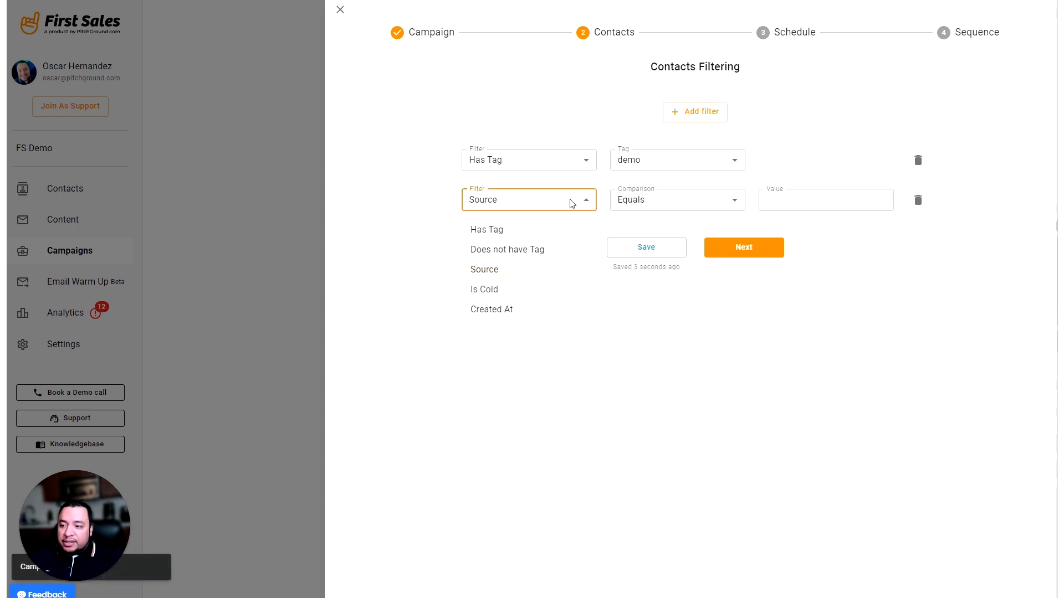
{"action": "left_click", "coordinate": [534, 249]}
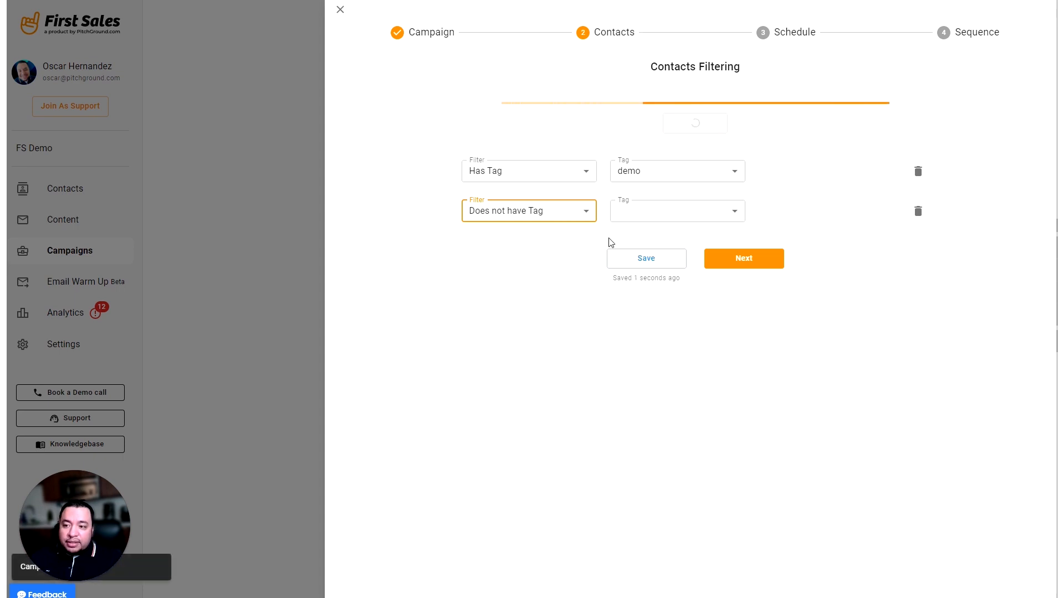
{"action": "left_click", "coordinate": [646, 202]}
{"action": "left_click", "coordinate": [634, 252]}
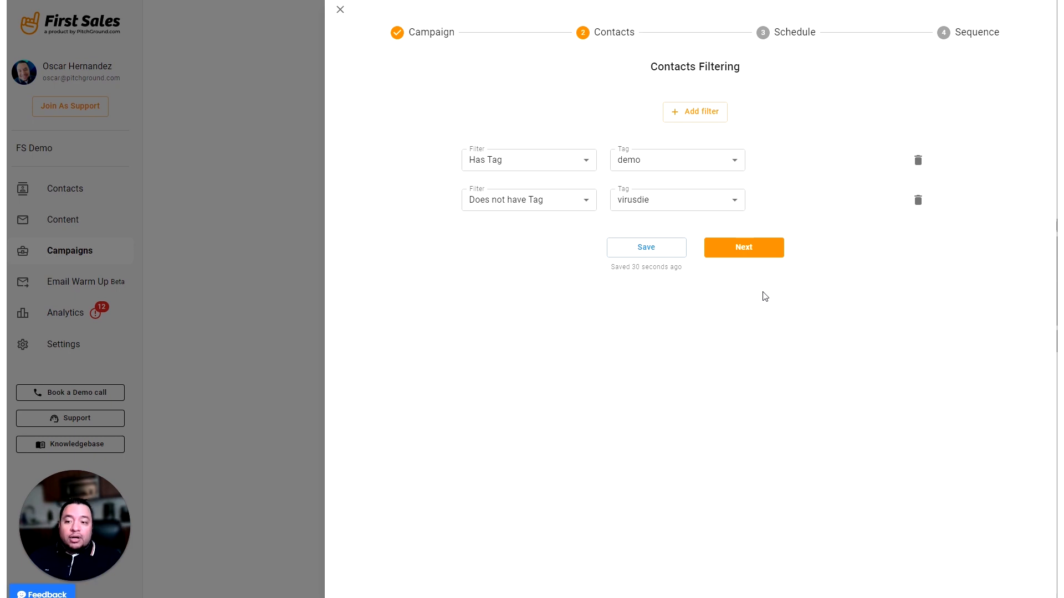
- Proceed to the campaign's schedule stage and create the sending schedule options
{"action": "left_click", "coordinate": [759, 252]}
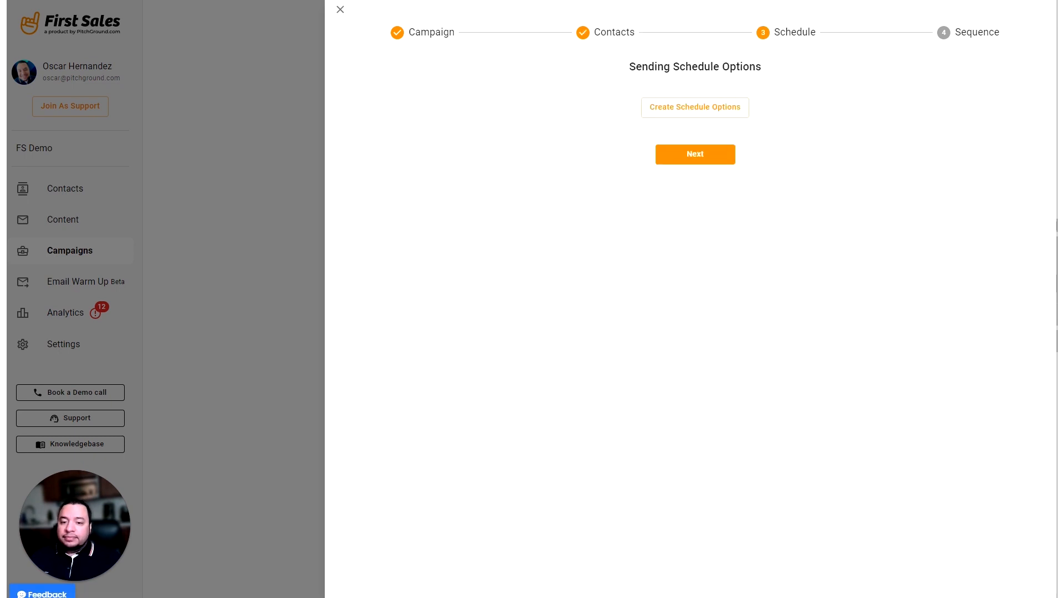
{"action": "left_click", "coordinate": [738, 113]}
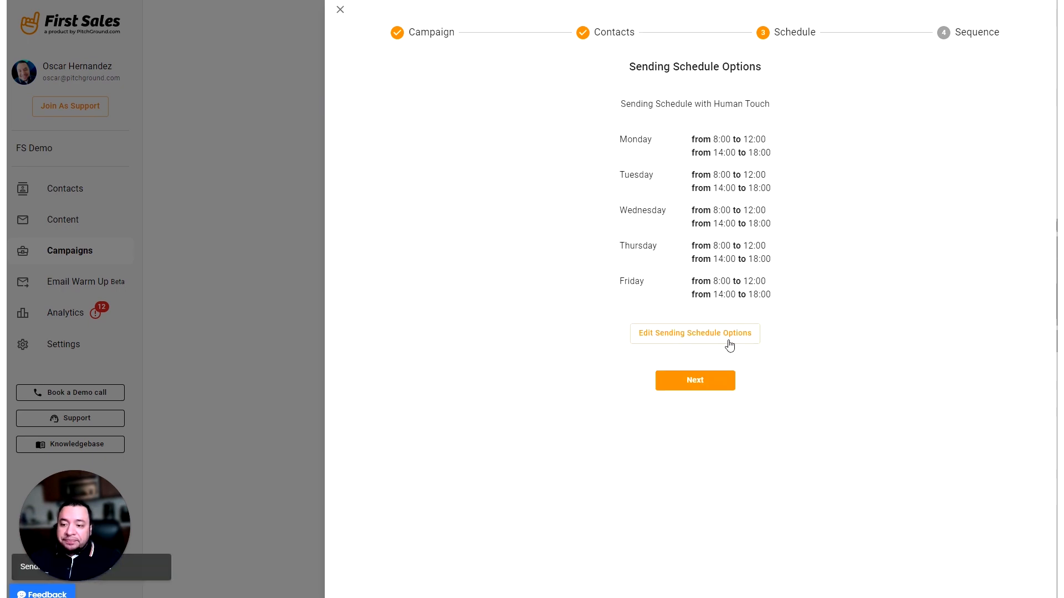
- Examine the sending schedule's timezone, weekday intervals, daily send targets and weekend options
{"action": "left_click", "coordinate": [709, 339]}
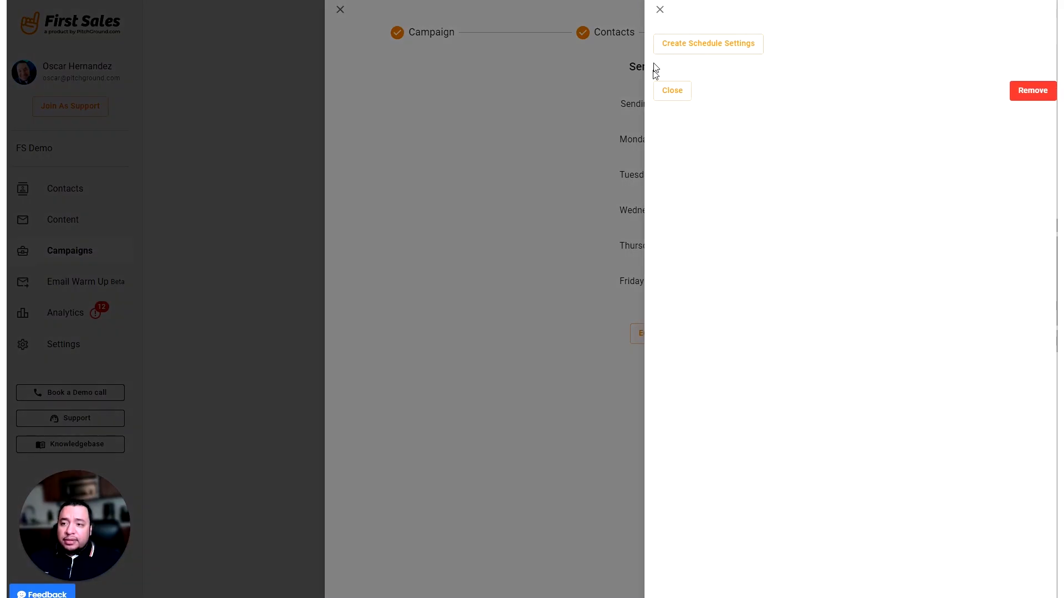
{"action": "left_click", "coordinate": [660, 9]}
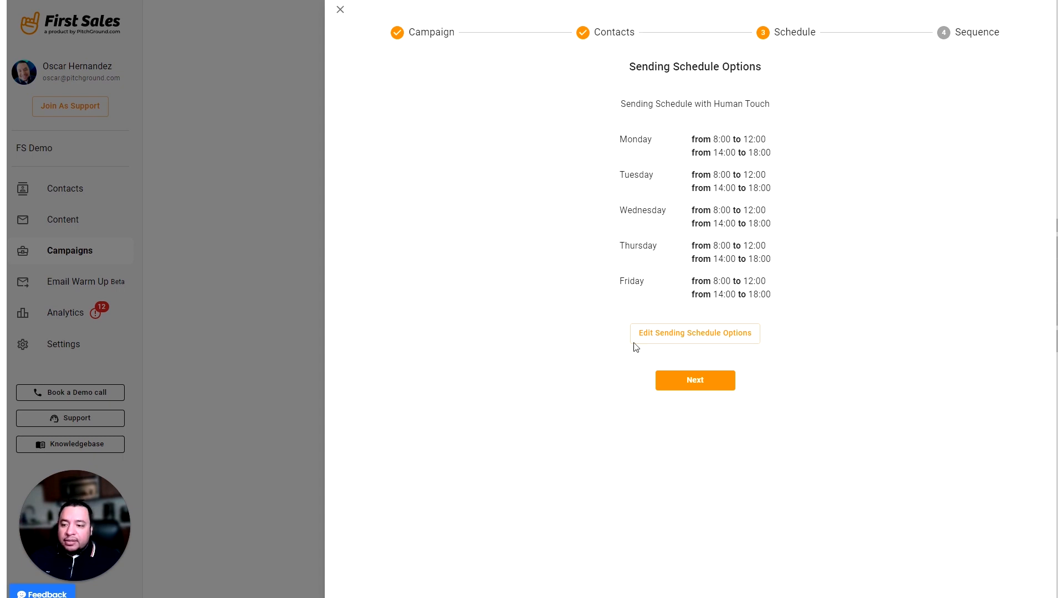
{"action": "left_click", "coordinate": [677, 333]}
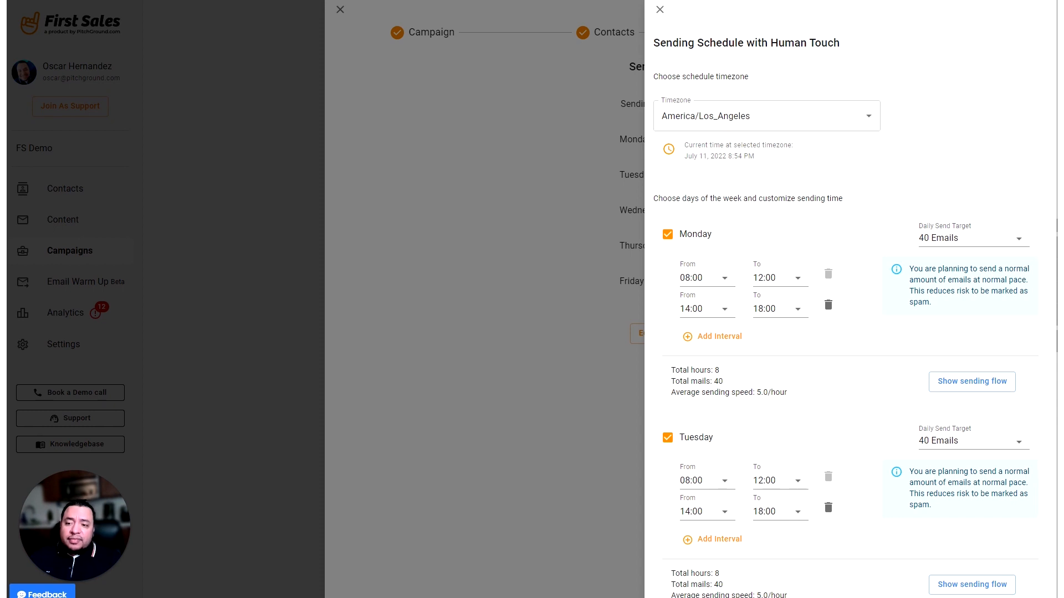
{"action": "scroll", "coordinate": [870, 338], "scroll_direction": "down", "scroll_amount": 5}
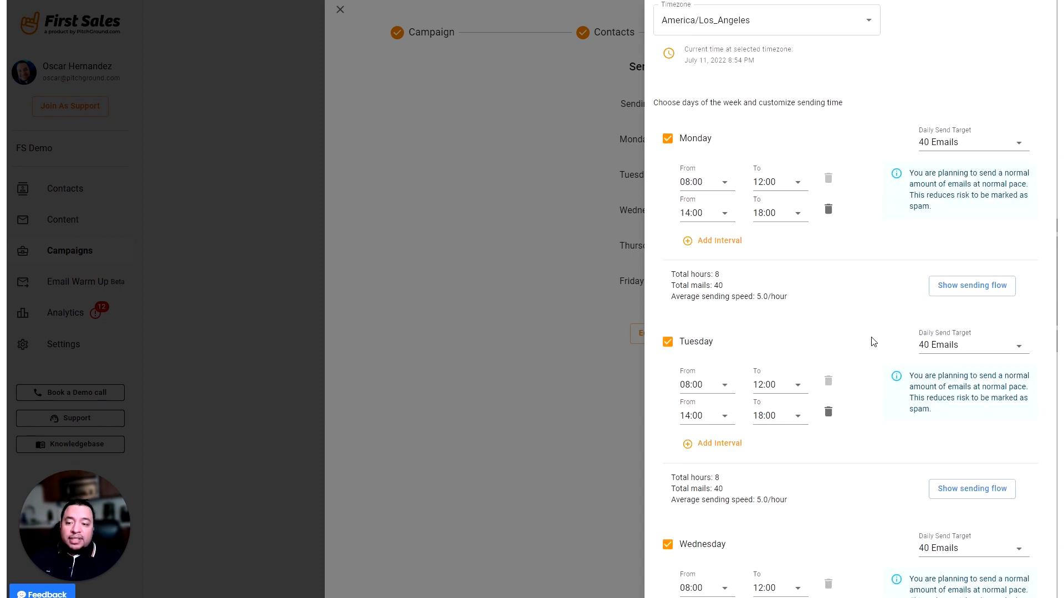
{"action": "scroll", "coordinate": [854, 332], "scroll_direction": "up", "scroll_amount": 5}
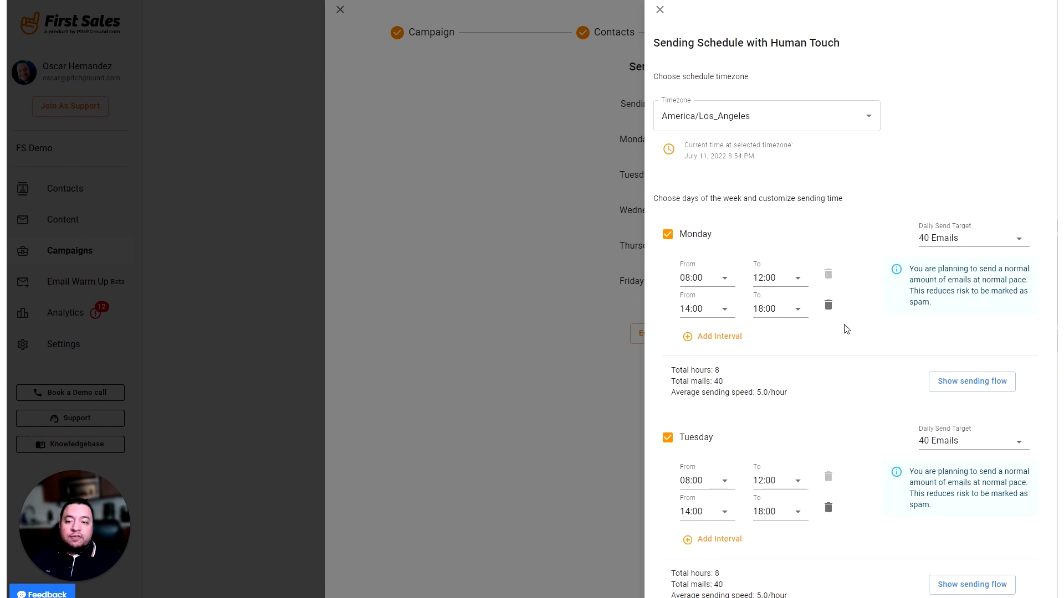
{"action": "scroll", "coordinate": [846, 329], "scroll_direction": "down", "scroll_amount": 1}
{"action": "scroll", "coordinate": [836, 294], "scroll_direction": "down", "scroll_amount": 1}
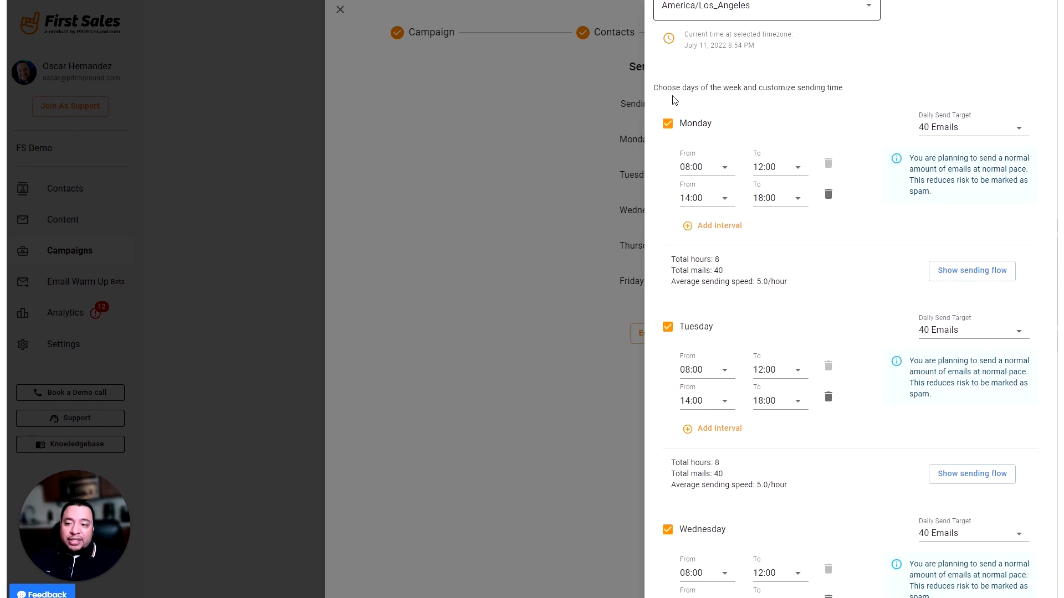
{"action": "scroll", "coordinate": [837, 311], "scroll_direction": "down", "scroll_amount": 3}
{"action": "scroll", "coordinate": [775, 310], "scroll_direction": "up", "scroll_amount": 3}
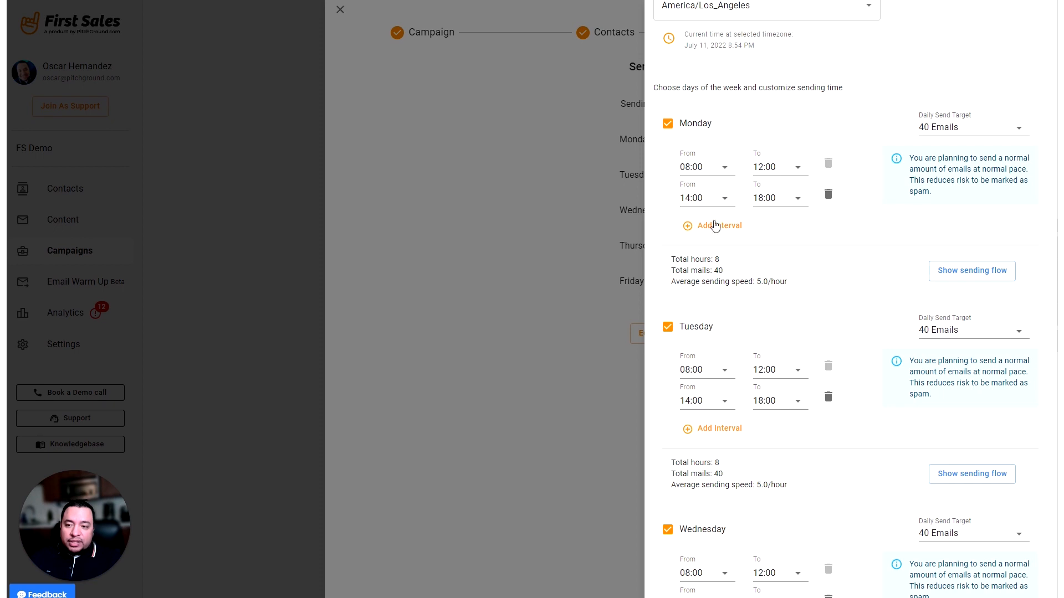
{"action": "scroll", "coordinate": [826, 272], "scroll_direction": "down", "scroll_amount": 1}
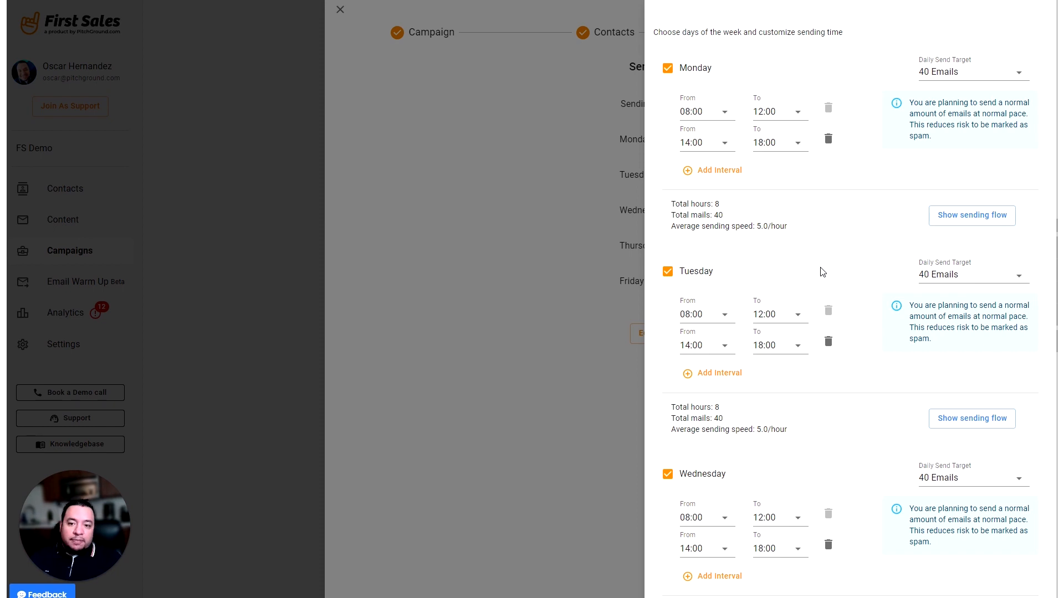
{"action": "scroll", "coordinate": [823, 271], "scroll_direction": "down", "scroll_amount": 10}
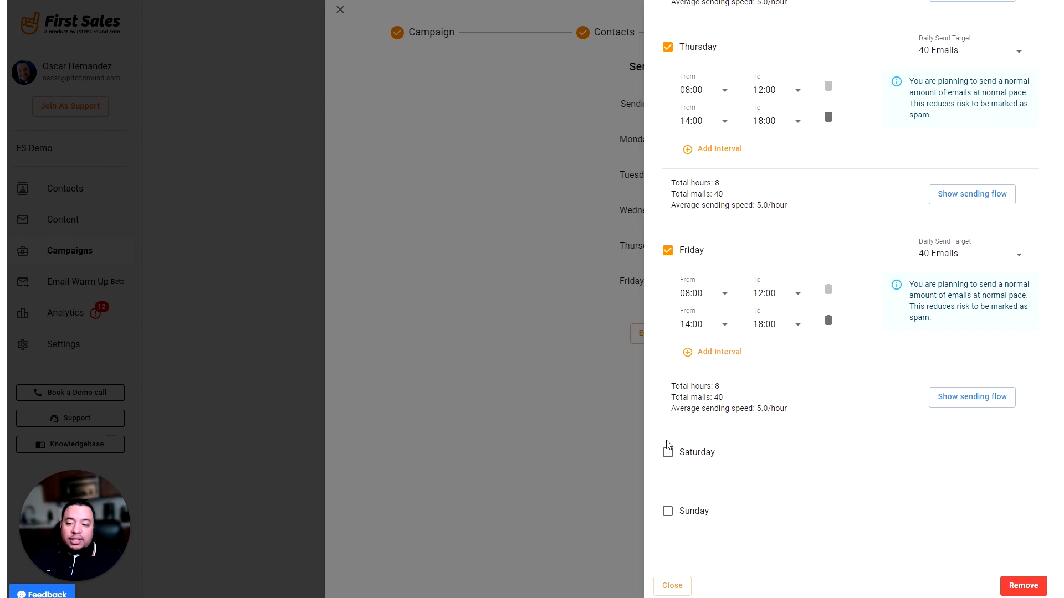
{"action": "scroll", "coordinate": [831, 493], "scroll_direction": "up", "scroll_amount": 10}
{"action": "scroll", "coordinate": [831, 487], "scroll_direction": "down", "scroll_amount": 10}
{"action": "scroll", "coordinate": [891, 427], "scroll_direction": "up", "scroll_amount": 7}
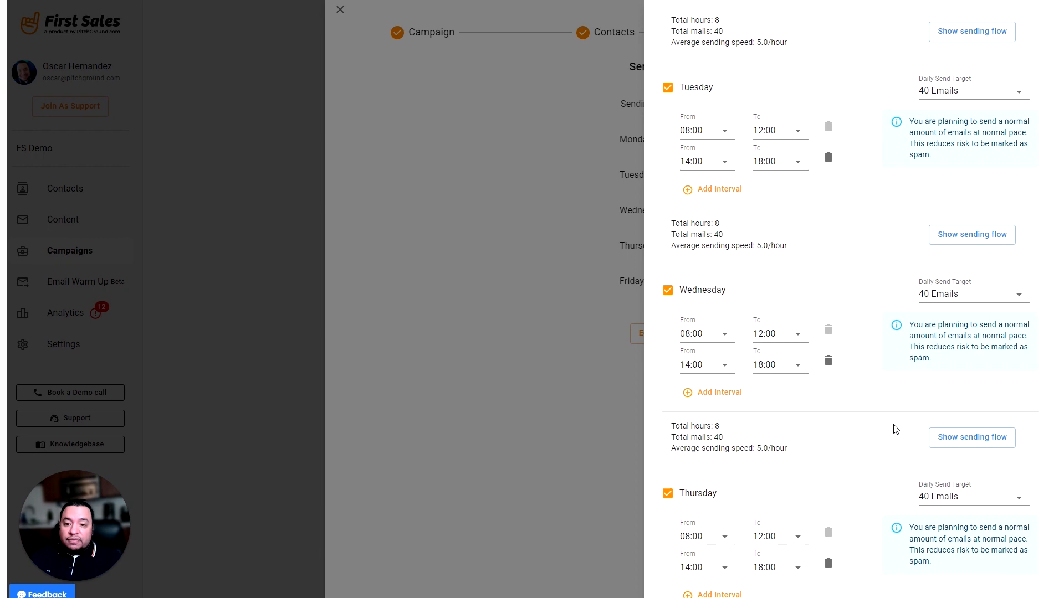
{"action": "scroll", "coordinate": [894, 430], "scroll_direction": "up", "scroll_amount": 5}
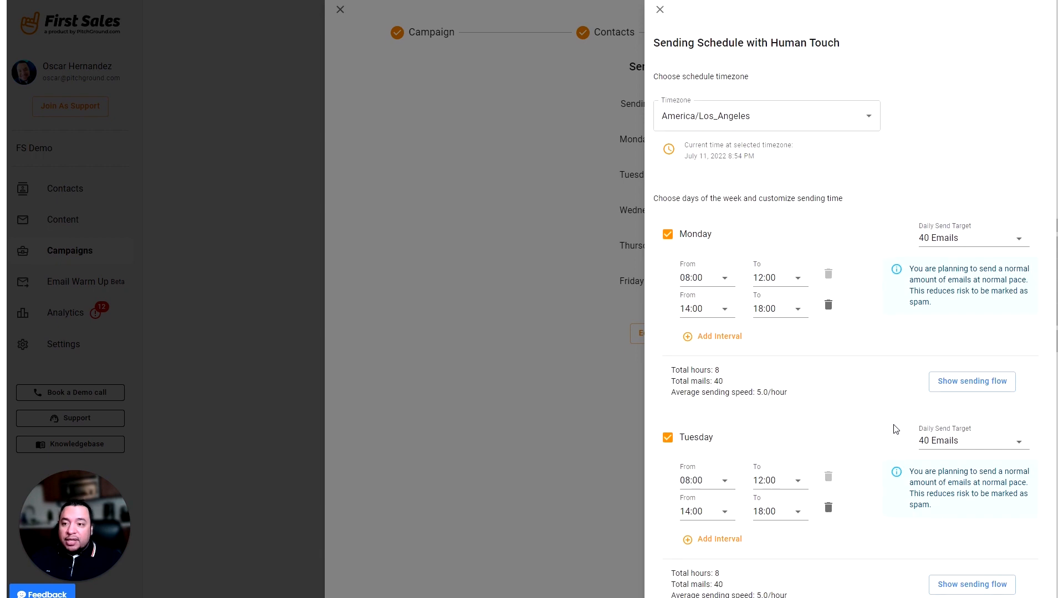
{"action": "left_click", "coordinate": [660, 10]}
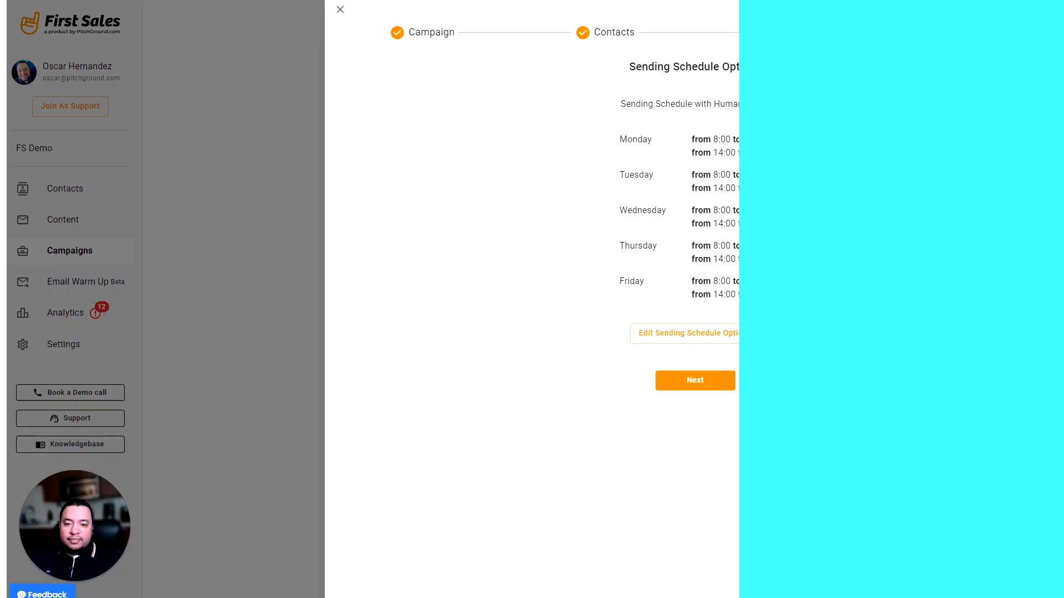
- Proceed to sequence building and assign the Demo 4 template to the root Send Email node, repositioning the node to make room beside it
{"action": "left_click", "coordinate": [685, 381]}
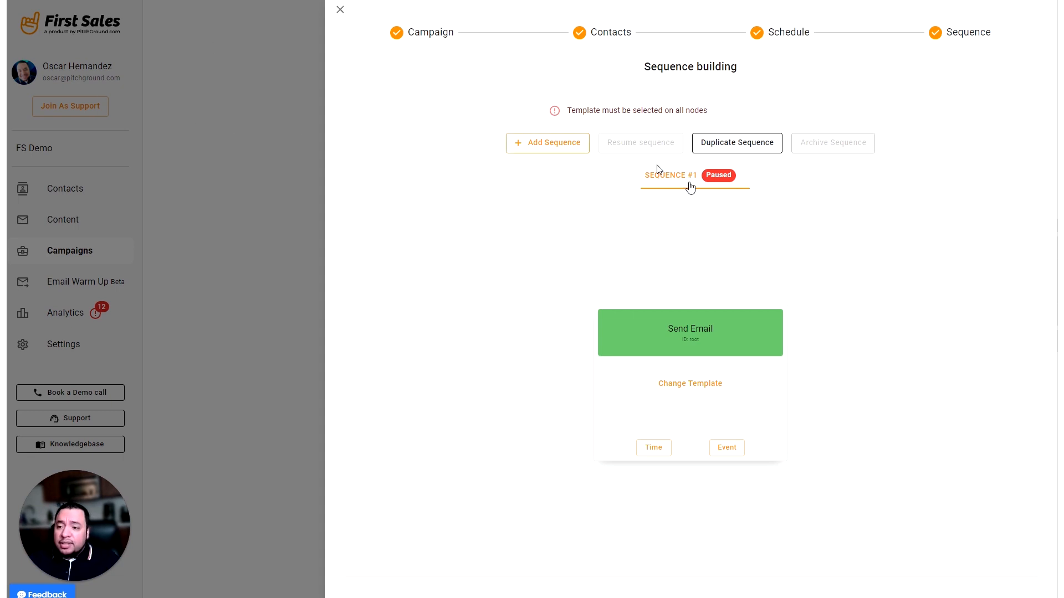
{"action": "left_click_drag", "start_coordinate": [707, 327], "coordinate": [545, 266]}
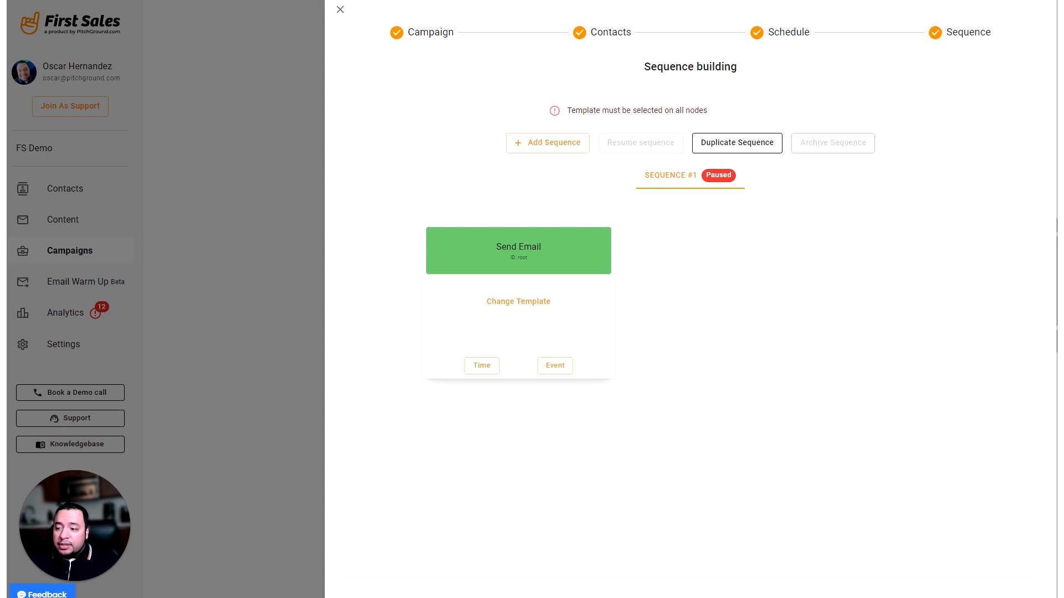
{"action": "left_click", "coordinate": [494, 301]}
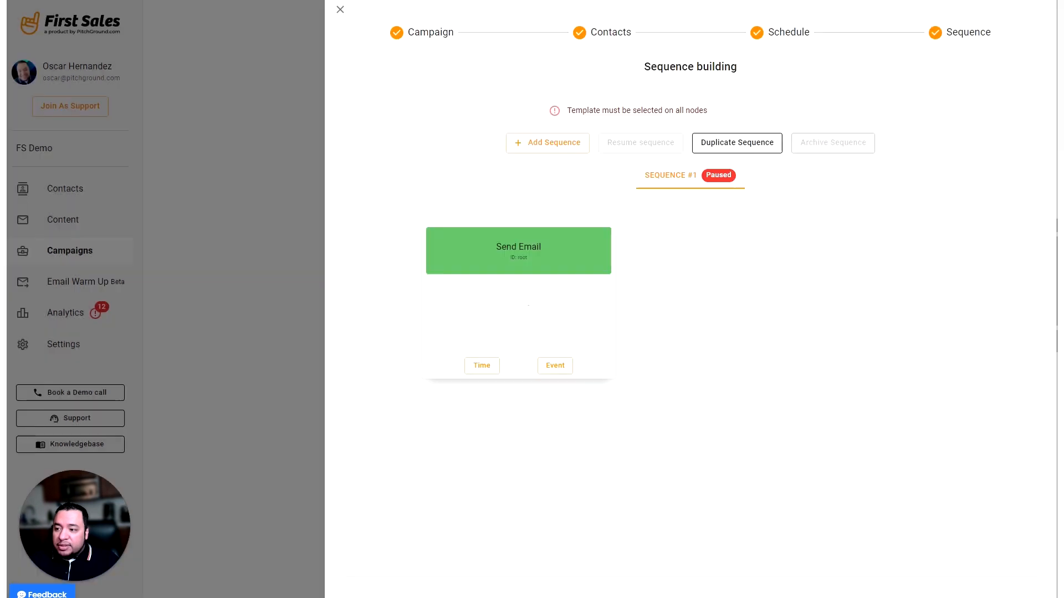
{"action": "left_click", "coordinate": [504, 191]}
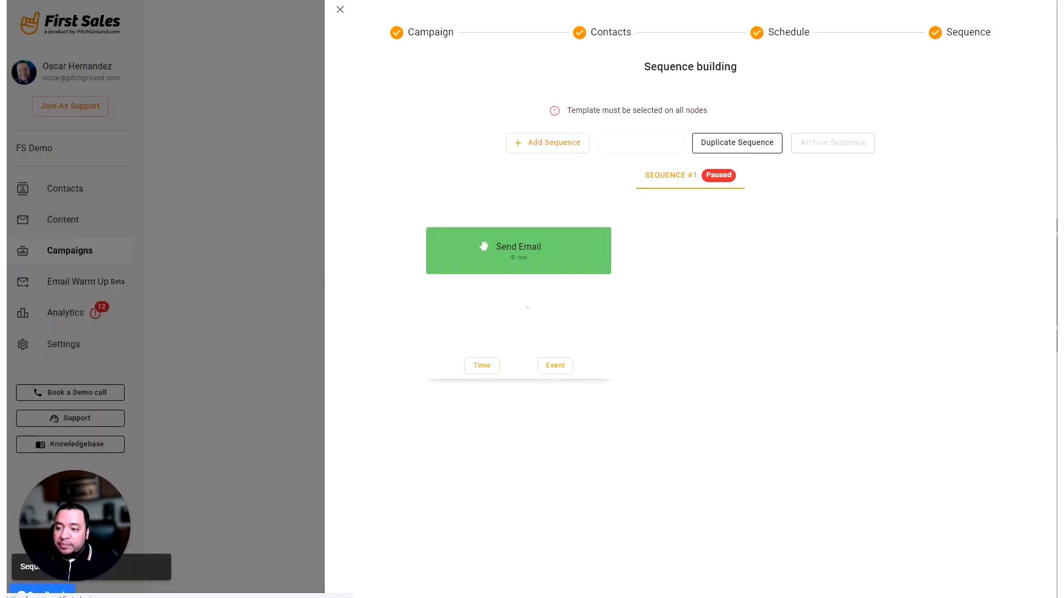
{"action": "left_click_drag", "start_coordinate": [628, 260], "coordinate": [584, 205]}
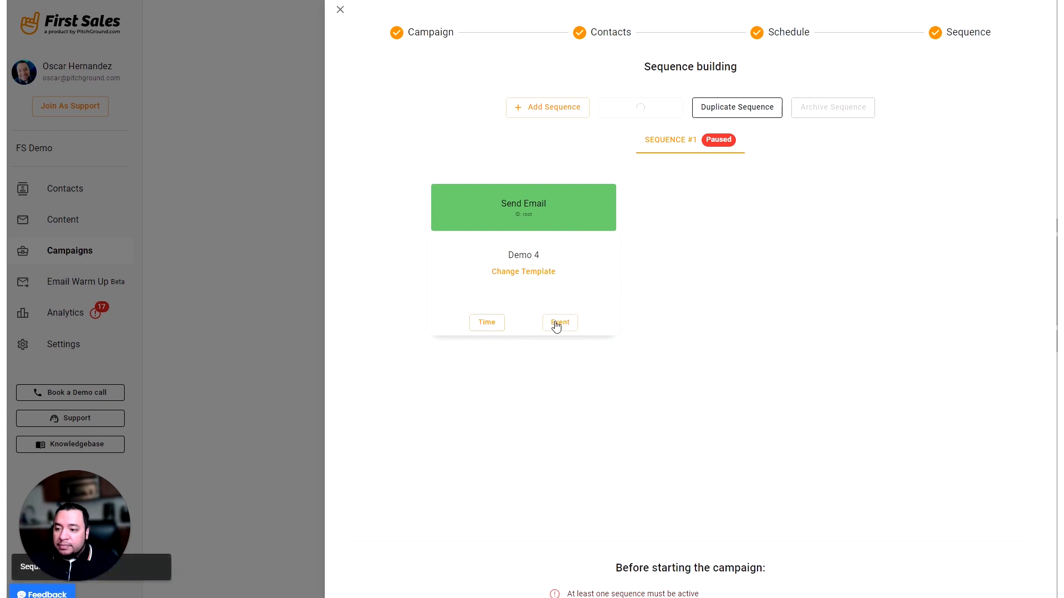
- Add a Time node after the Demo 4 email, place it to the email's right and set the wait to 2 days
{"action": "left_click", "coordinate": [491, 328]}
{"action": "left_click_drag", "start_coordinate": [534, 339], "coordinate": [829, 237]}
{"action": "left_click", "coordinate": [784, 318]}
{"action": "left_click", "coordinate": [736, 347]}
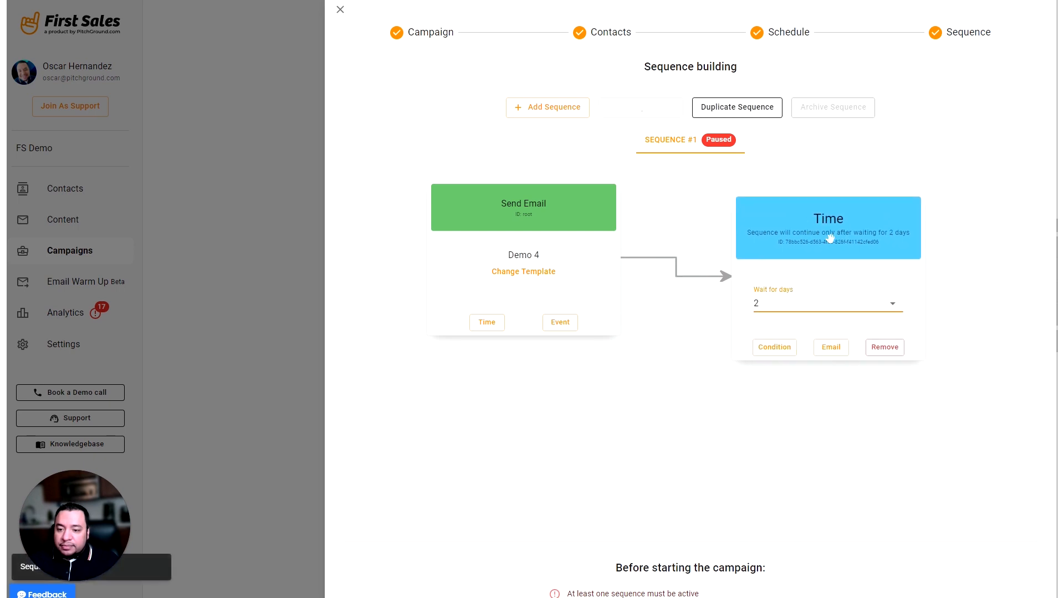
- Add a Condition node below the Time node and set it to Opened and Previous only
{"action": "left_click", "coordinate": [766, 352]}
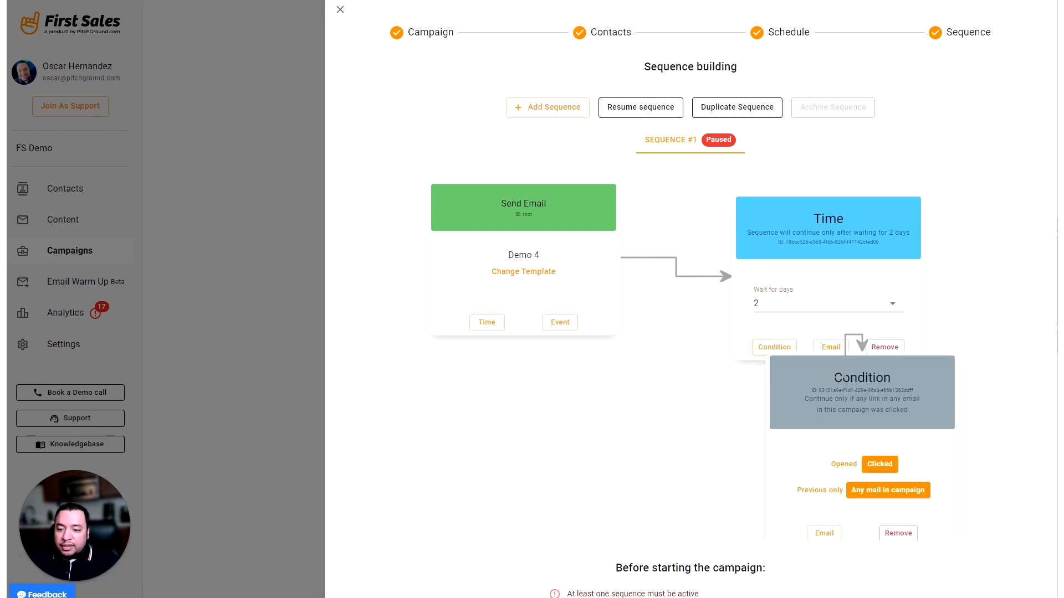
{"action": "left_click_drag", "start_coordinate": [881, 202], "coordinate": [908, 181]}
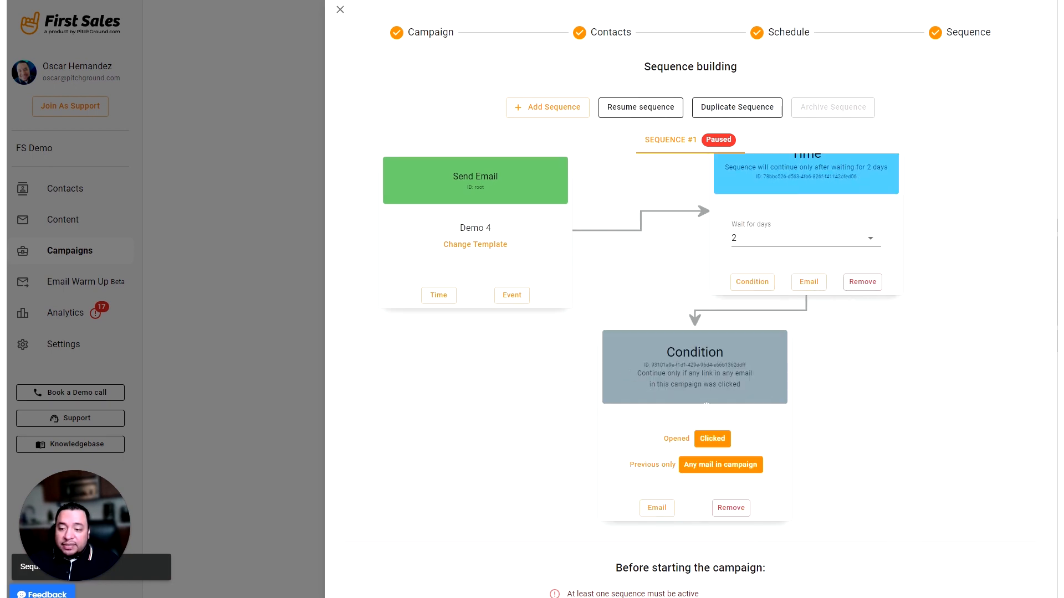
{"action": "left_click", "coordinate": [642, 467]}
{"action": "left_click", "coordinate": [723, 455]}
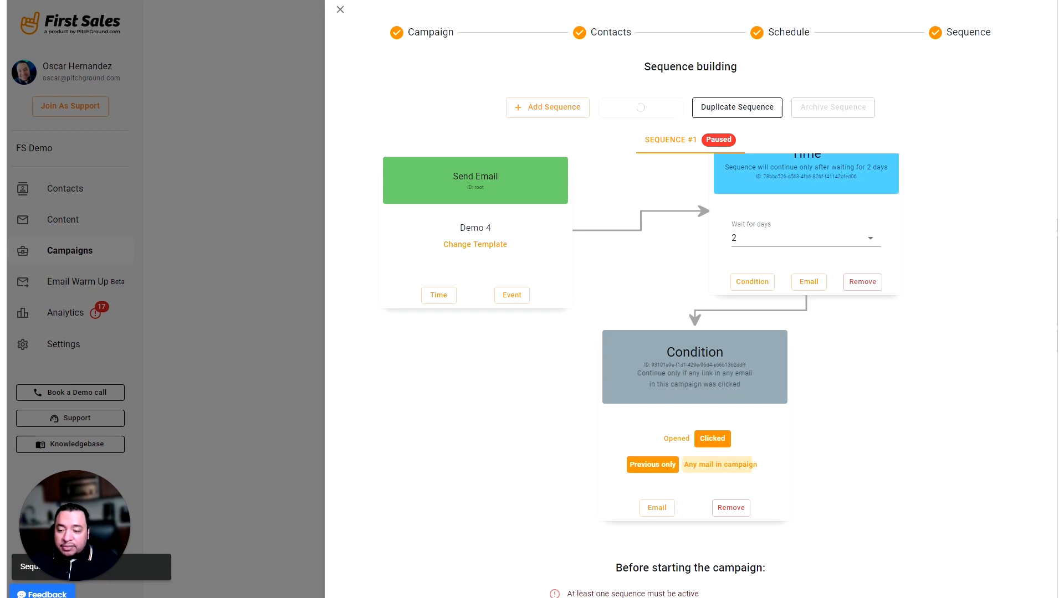
{"action": "left_click_drag", "start_coordinate": [695, 389], "coordinate": [885, 390]}
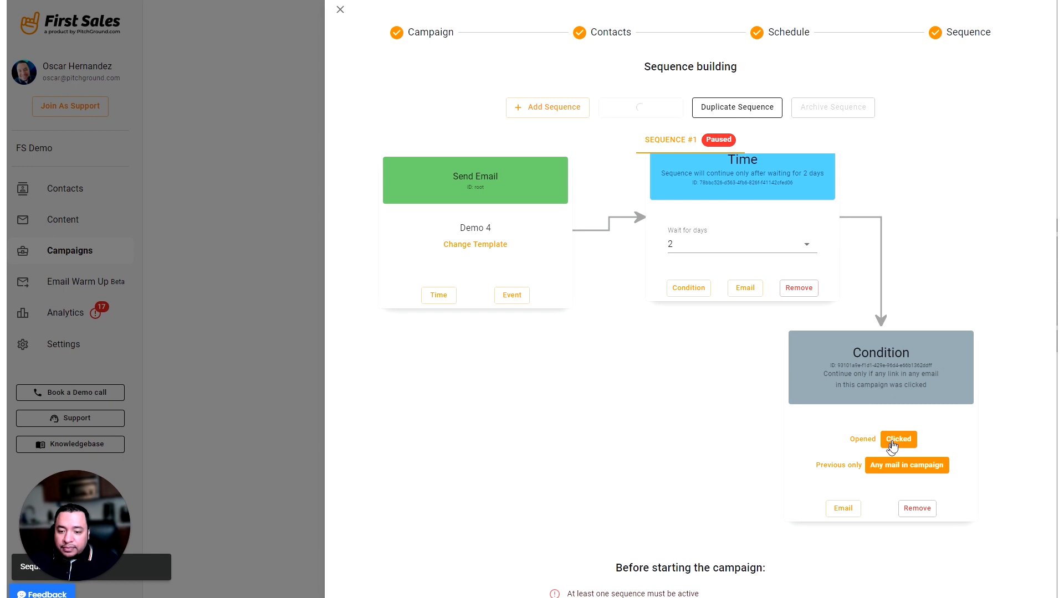
{"action": "left_click", "coordinate": [862, 440]}
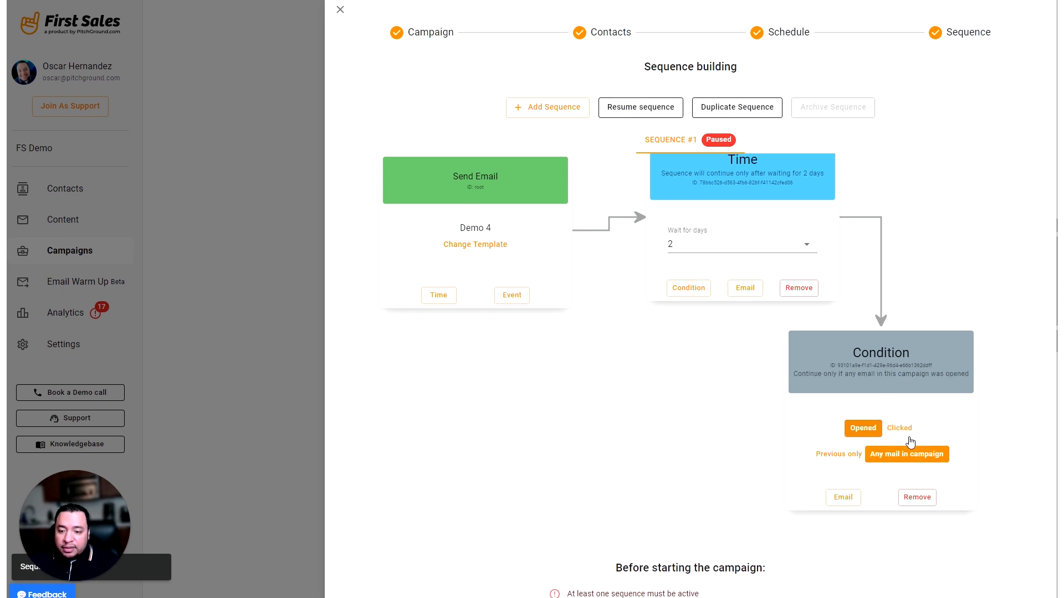
{"action": "left_click", "coordinate": [837, 455]}
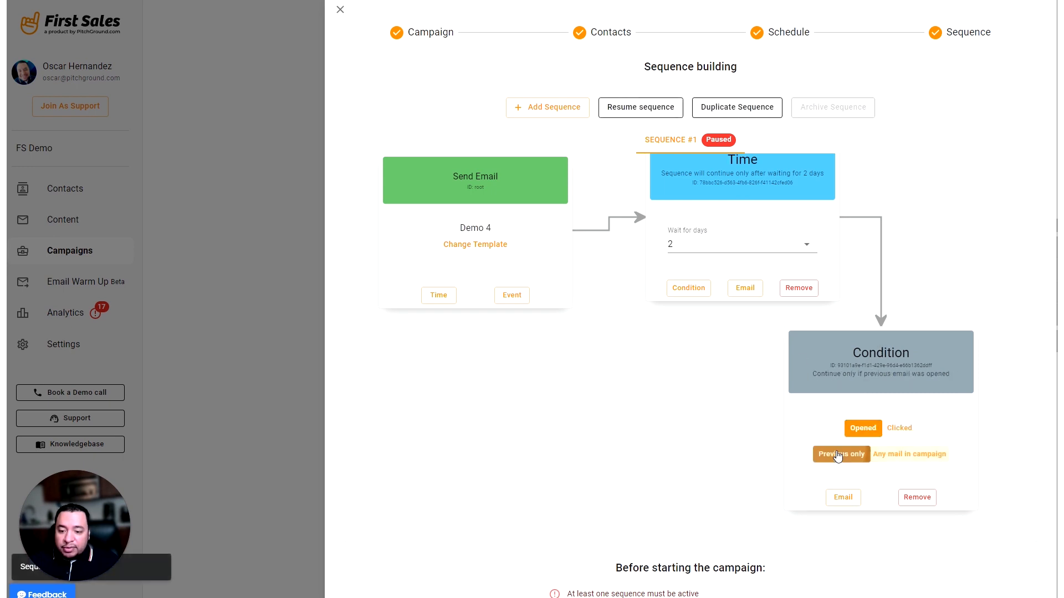
- Add a Send Email node after the condition and assign it the Follow Up 1 template
{"action": "left_click", "coordinate": [843, 497]}
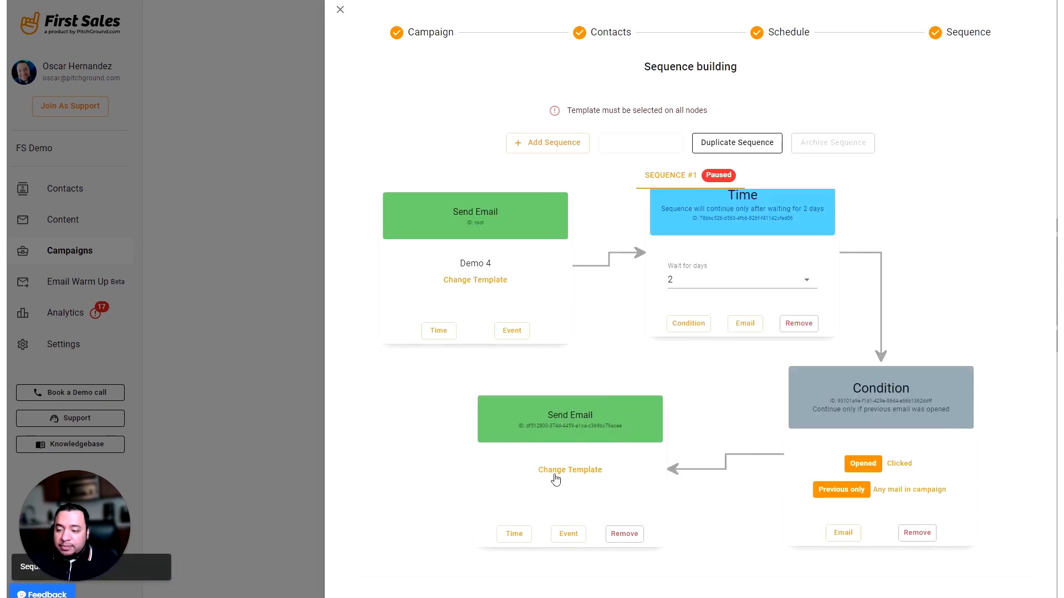
{"action": "left_click", "coordinate": [554, 472]}
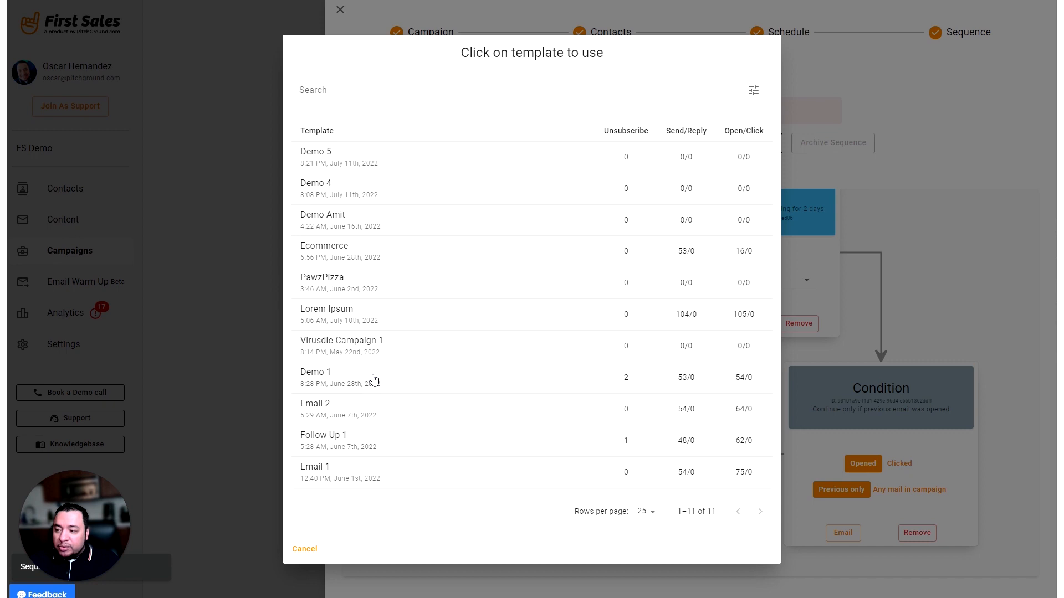
{"action": "left_click", "coordinate": [356, 438]}
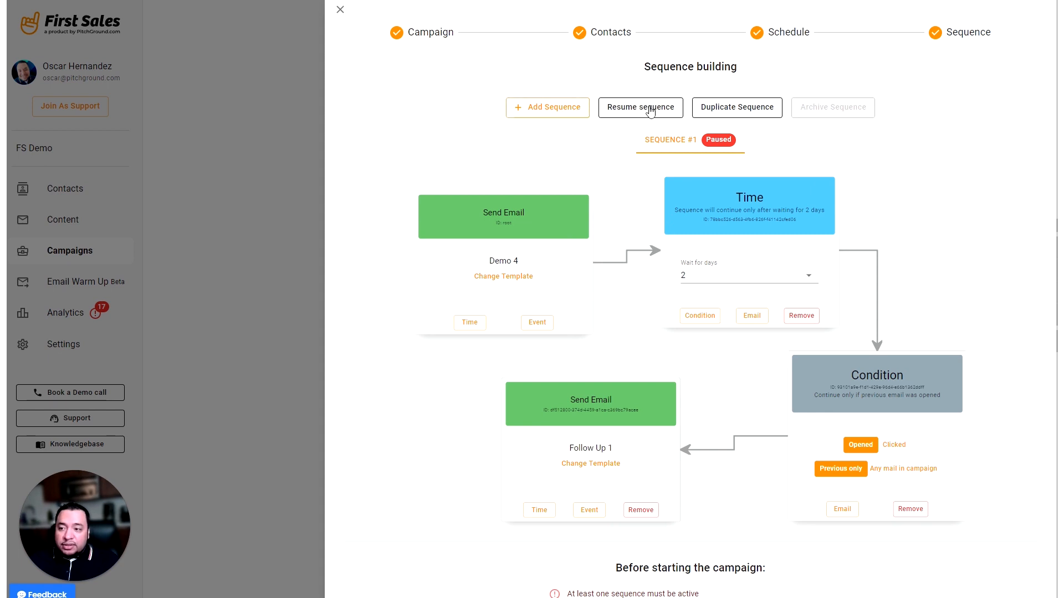
- Add a second sequence to the campaign and assign the Email 2 template to its root Send Email node
{"action": "left_click", "coordinate": [564, 112]}
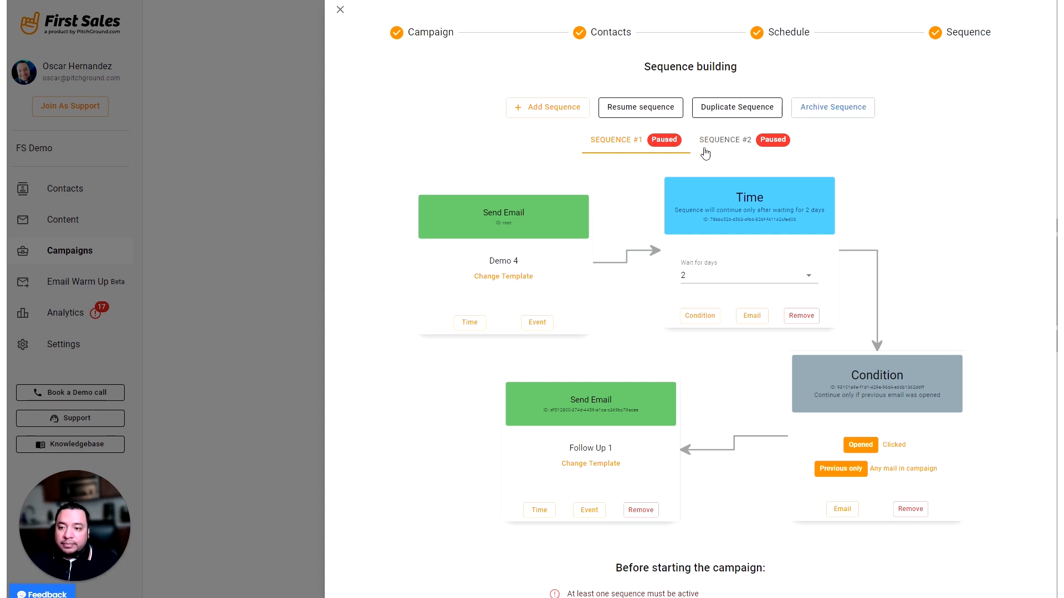
{"action": "left_click", "coordinate": [726, 145]}
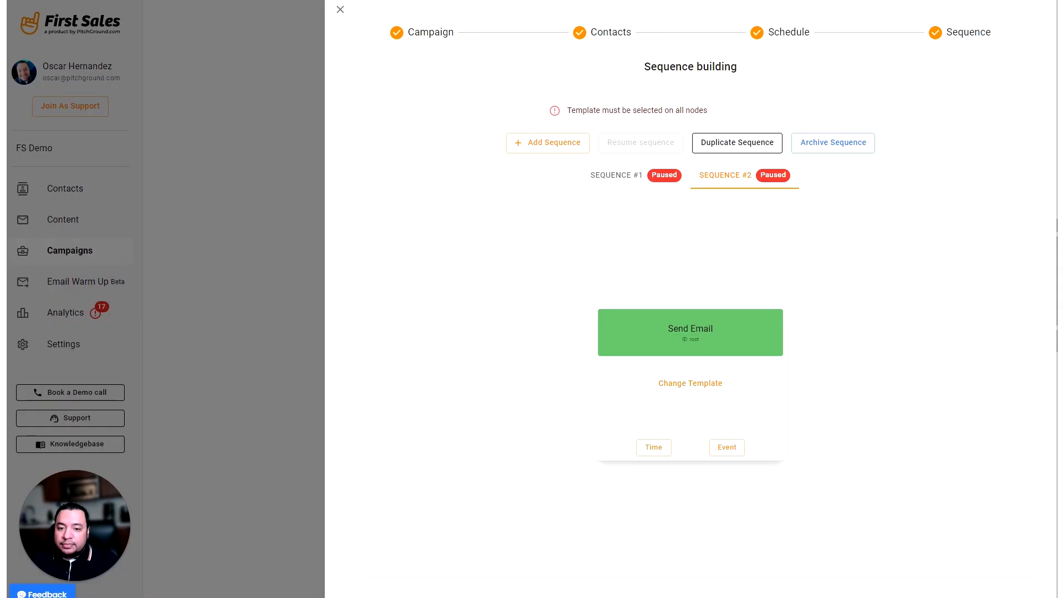
{"action": "left_click_drag", "start_coordinate": [713, 332], "coordinate": [549, 259]}
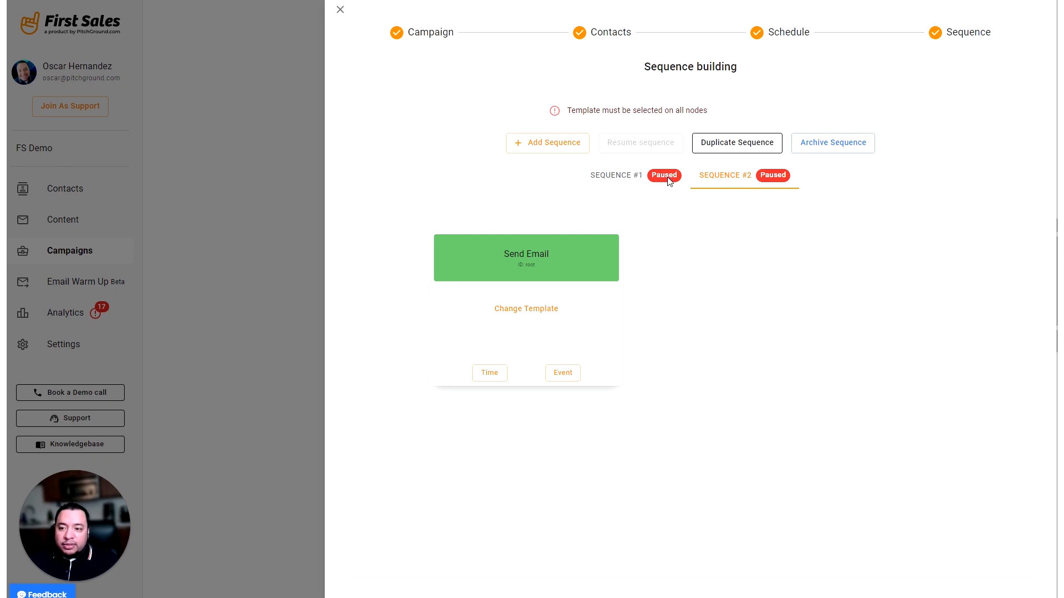
{"action": "left_click", "coordinate": [622, 174]}
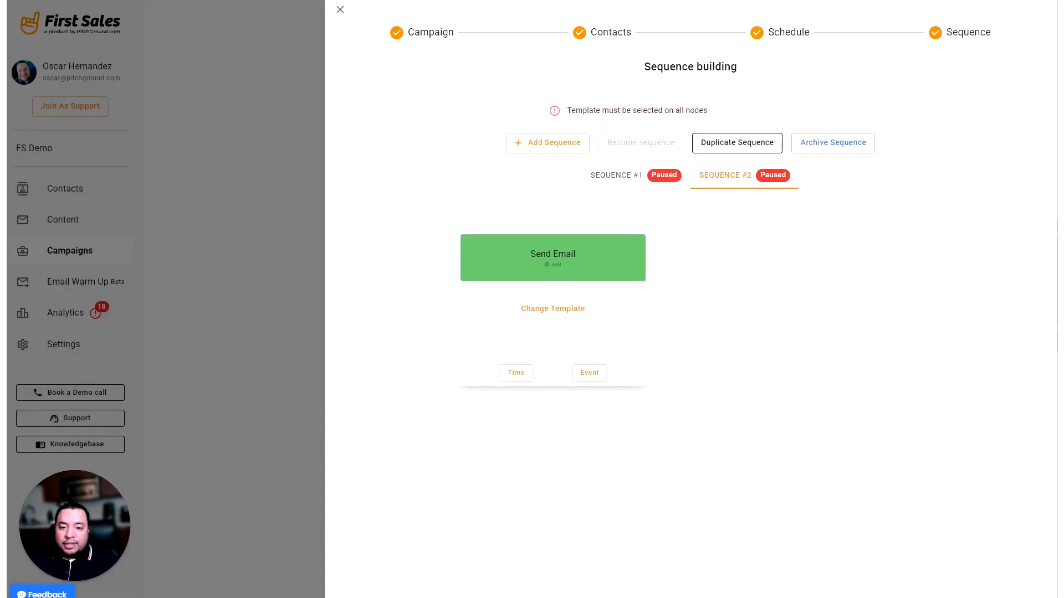
{"action": "left_click", "coordinate": [532, 314]}
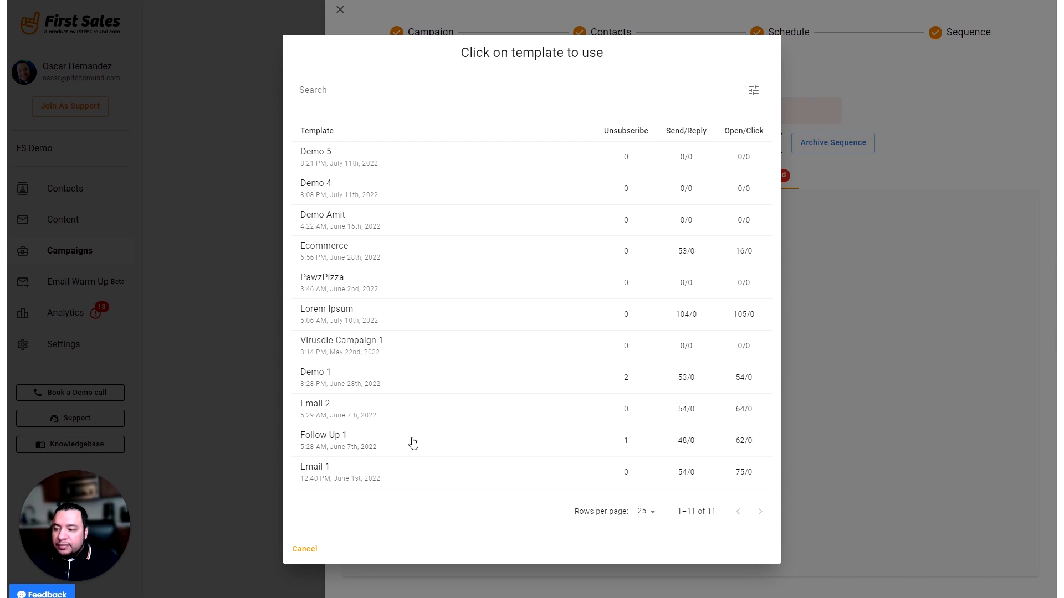
{"action": "left_click", "coordinate": [415, 412]}
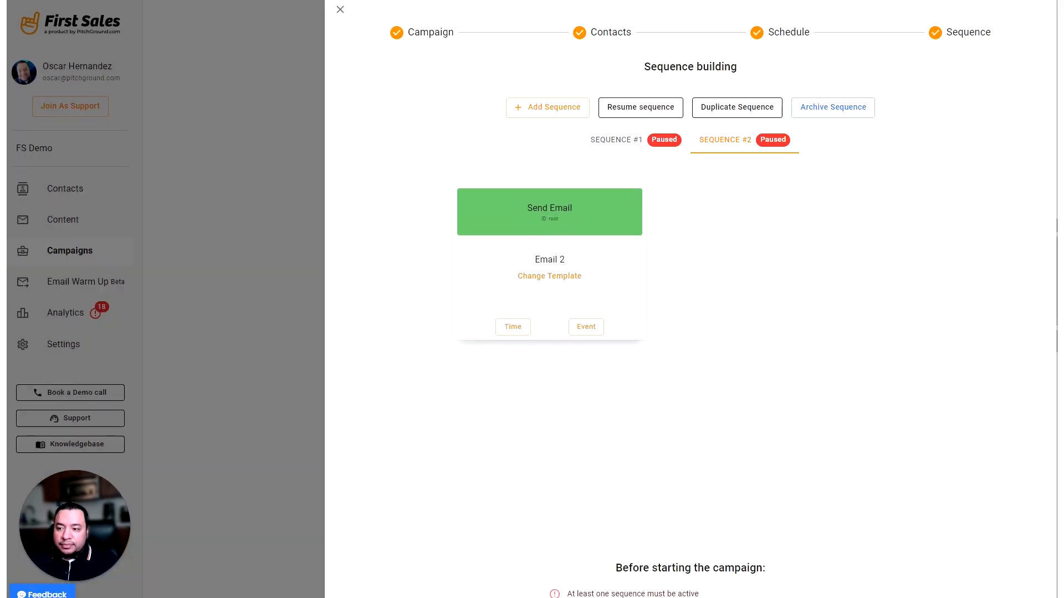
- Add an Event node after the Email 2 email, place it to the email's right and assign it the Demo 5 template
{"action": "left_click", "coordinate": [588, 327]}
{"action": "left_click_drag", "start_coordinate": [606, 345], "coordinate": [885, 237]}
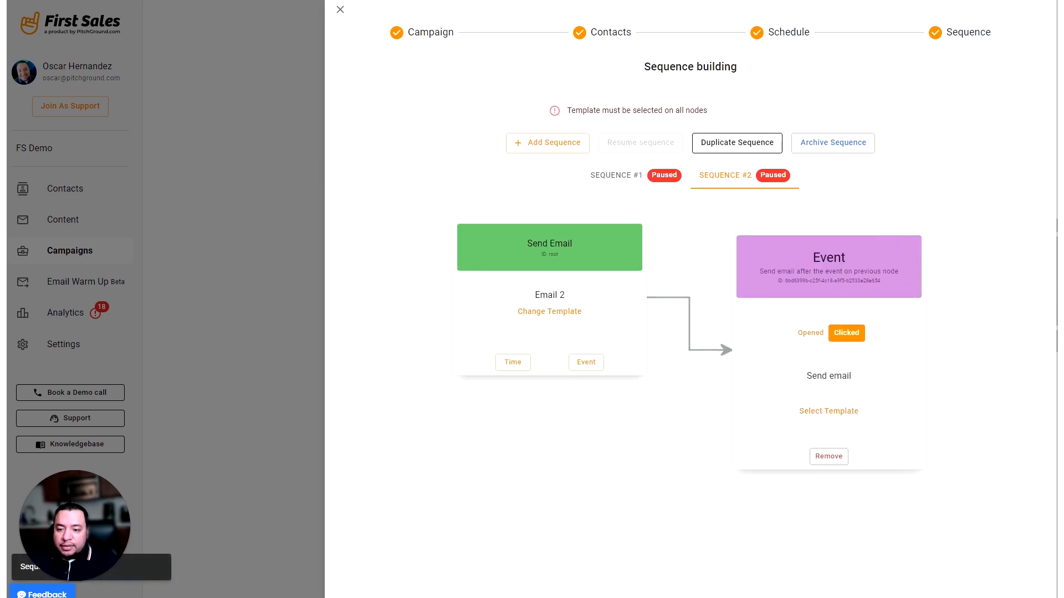
{"action": "left_click", "coordinate": [832, 417]}
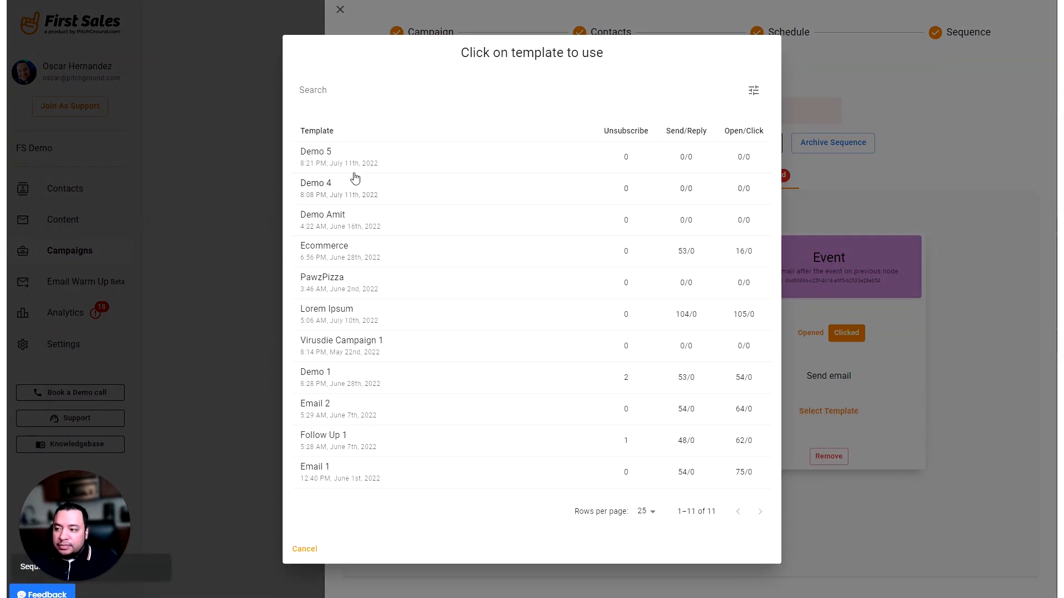
{"action": "left_click", "coordinate": [366, 159]}
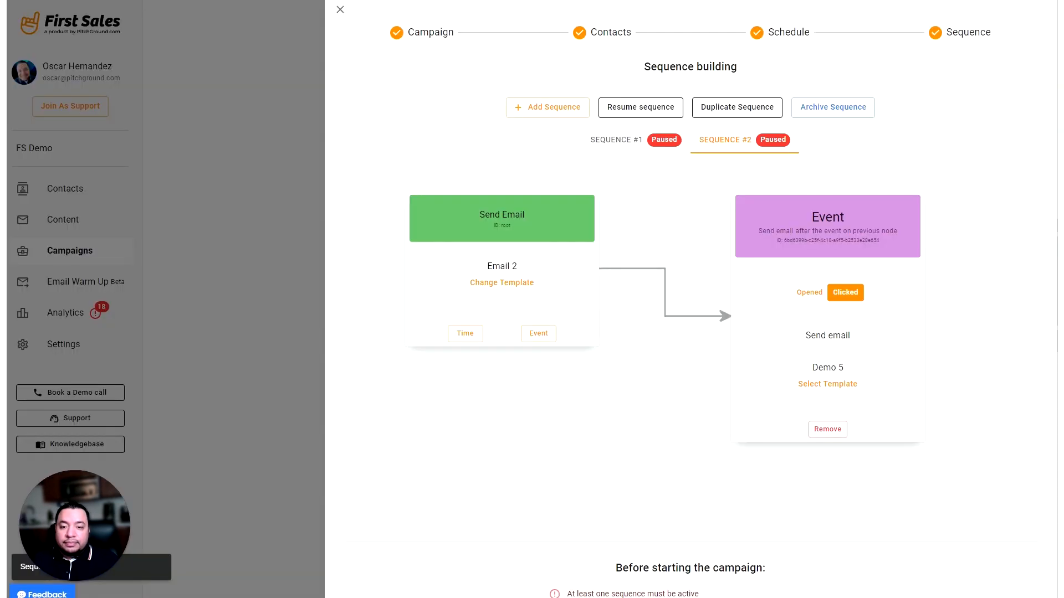
- Resume Sequence #2 and Sequence #1 so both are active in the campaign
{"action": "left_click", "coordinate": [635, 110]}
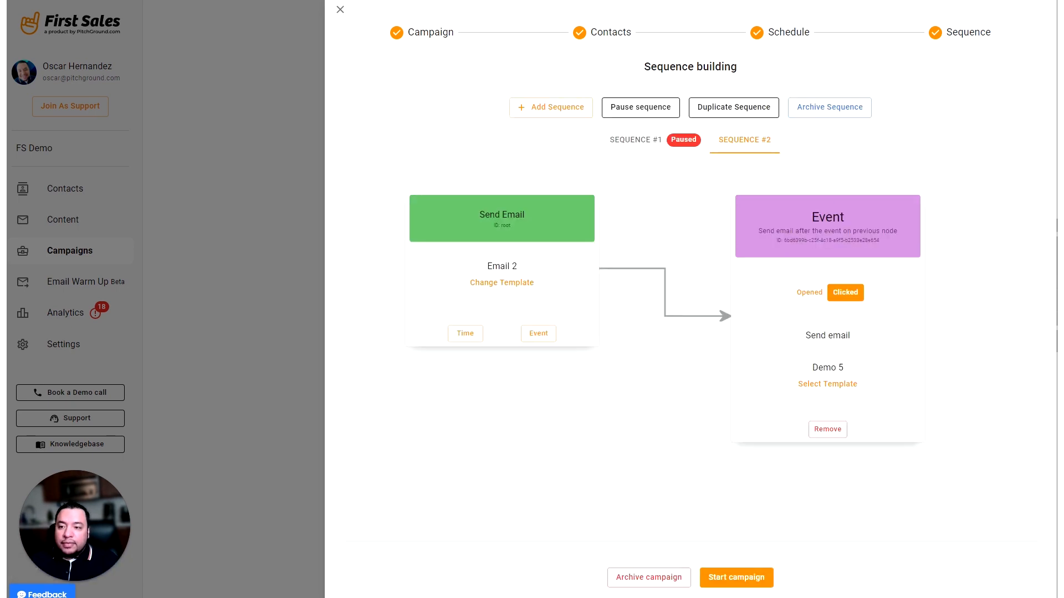
{"action": "left_click", "coordinate": [646, 142]}
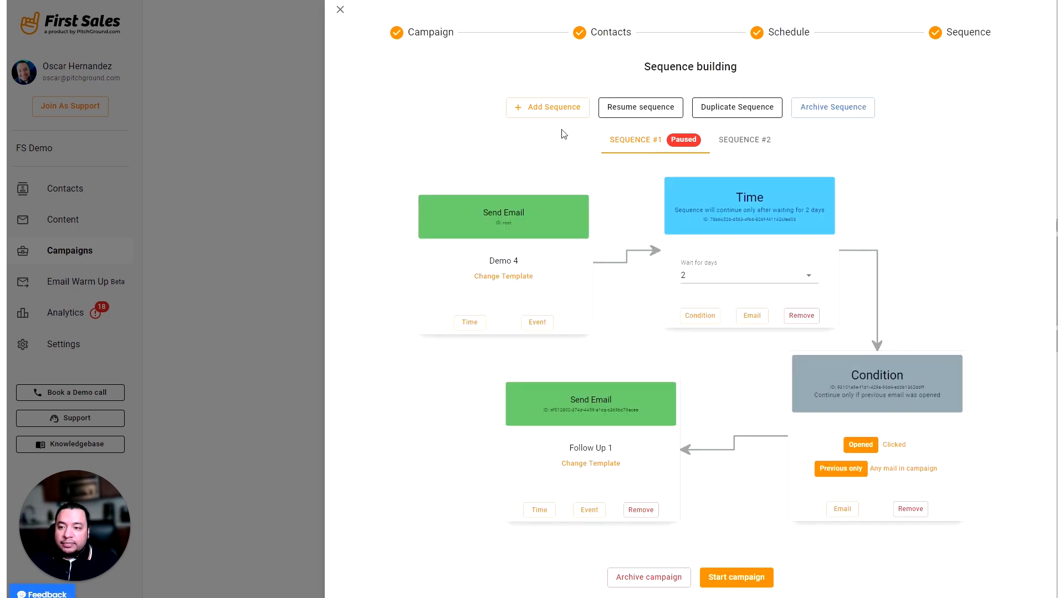
{"action": "left_click", "coordinate": [648, 111]}
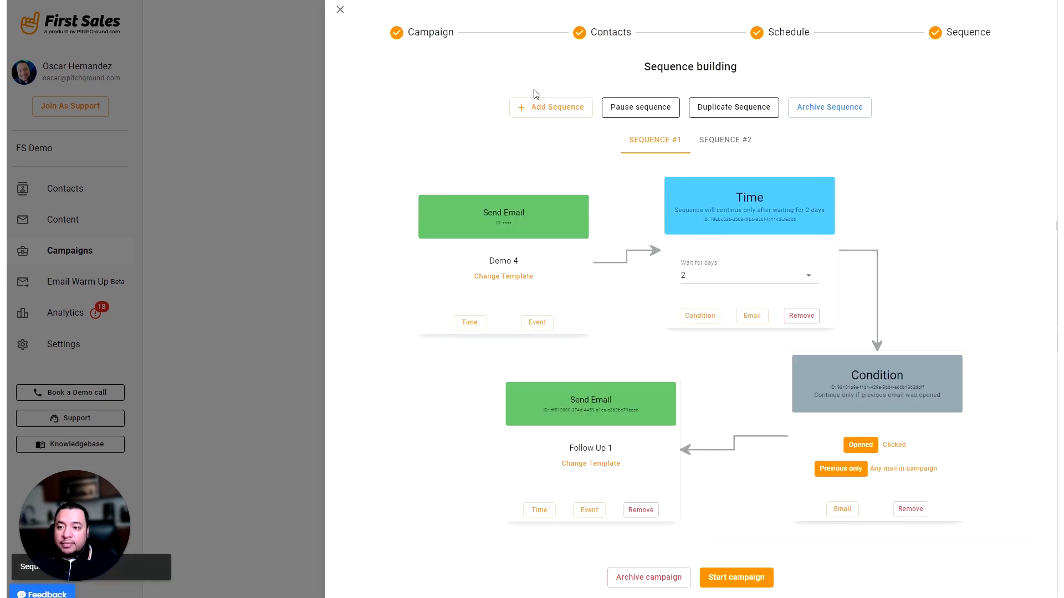
- Start the A demo 6 campaign, close its setup and find it in the campaign list
{"action": "left_click", "coordinate": [755, 581]}
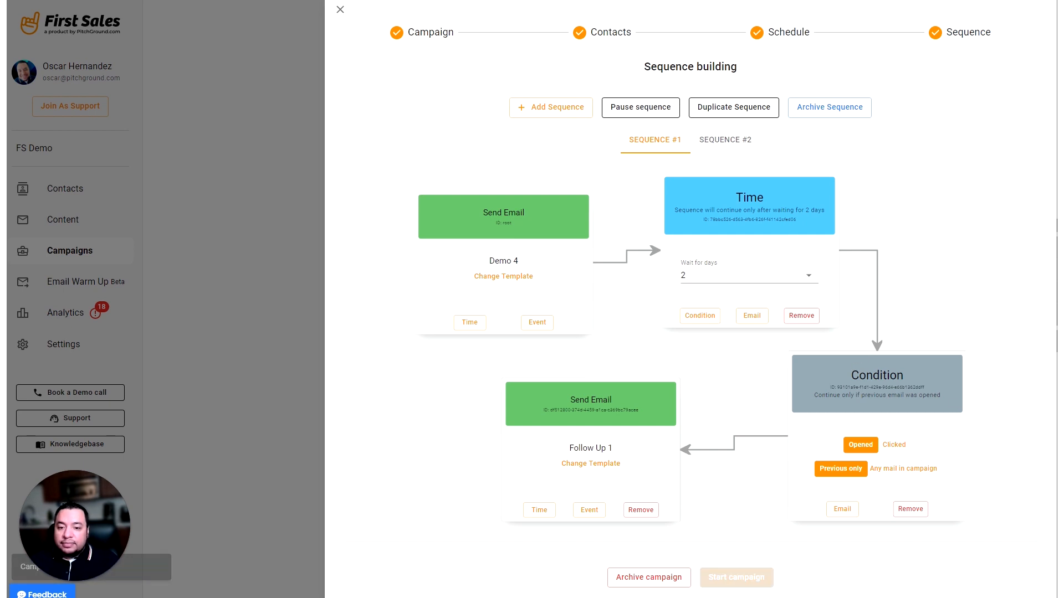
{"action": "left_click", "coordinate": [340, 10]}
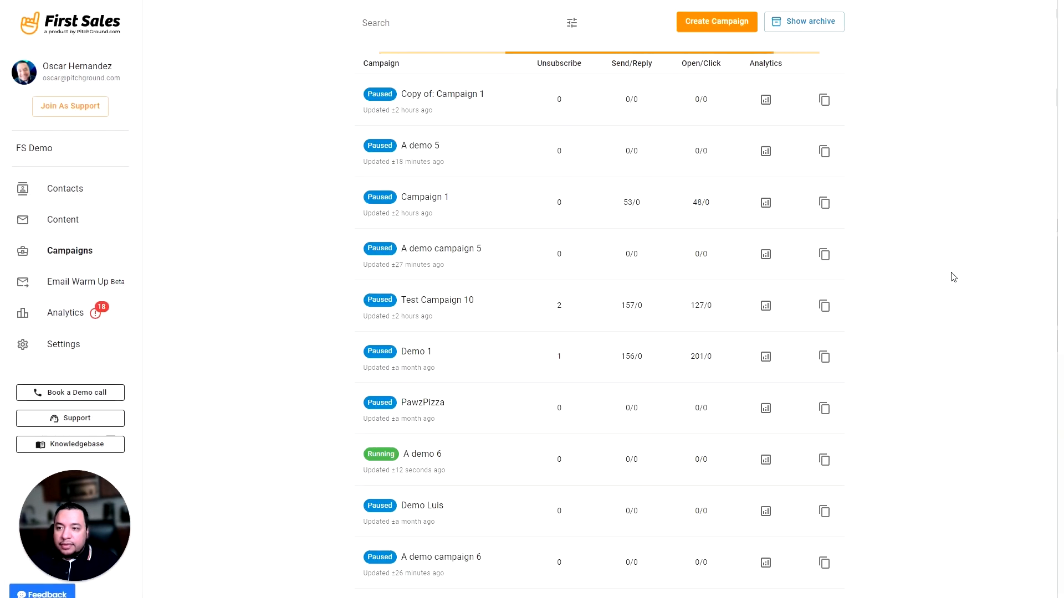
{"action": "scroll", "coordinate": [405, 401], "scroll_direction": "down", "scroll_amount": 2}
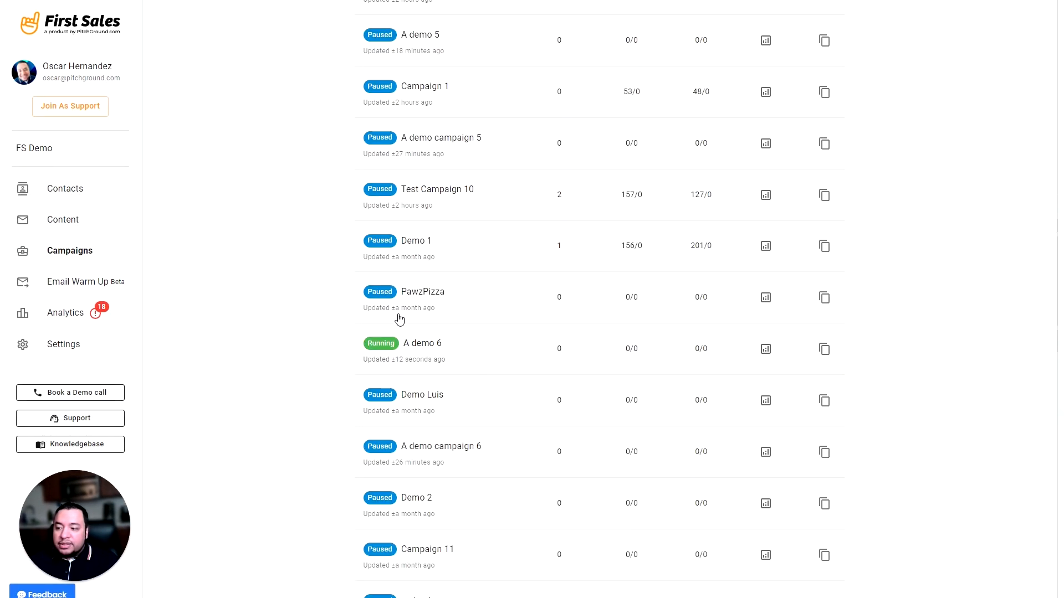